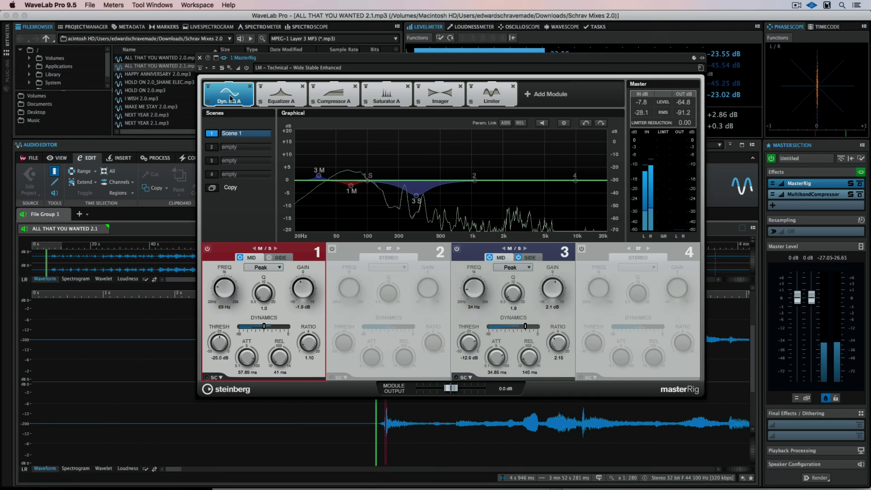
# - Step through MasterRig's Equalizer A, Compressor A, Saturator A and Imager module settings
pyautogui.click(281, 98)
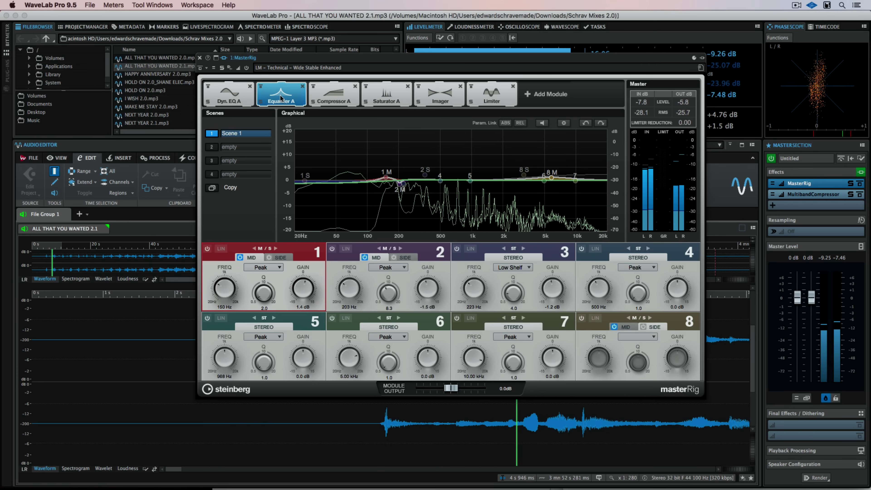
pyautogui.click(330, 97)
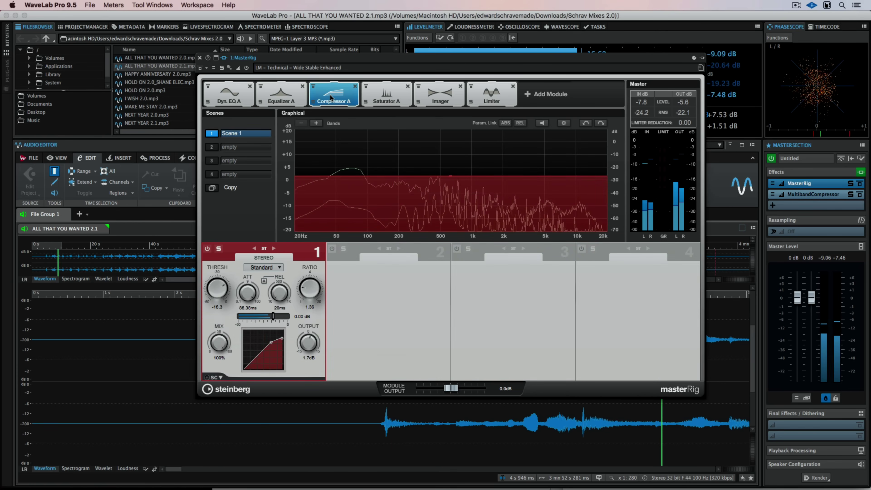
pyautogui.click(382, 98)
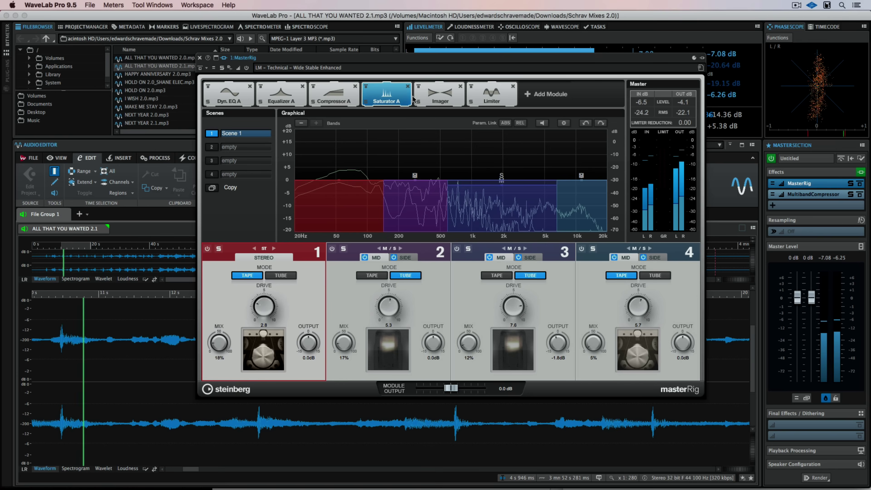
pyautogui.click(440, 98)
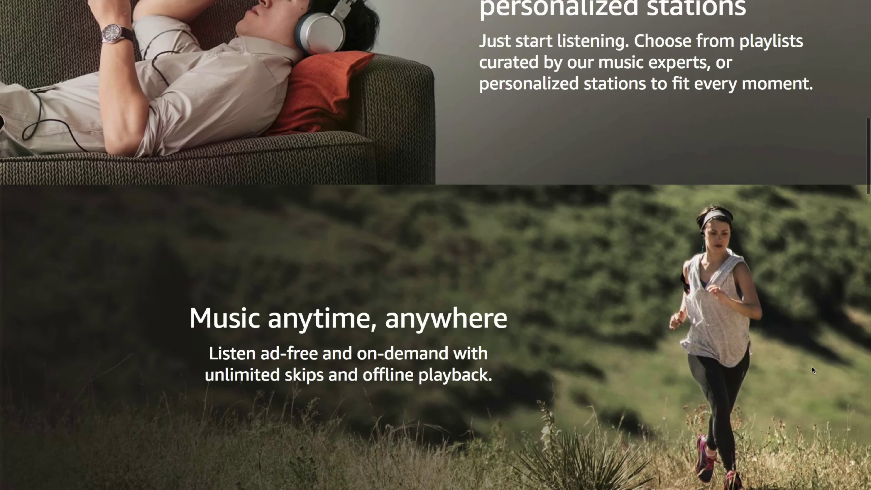
# - Scroll through the Amazon Music page and Apple's Mastered for iTunes technology brief
pyautogui.scroll(-2, 812, 366)
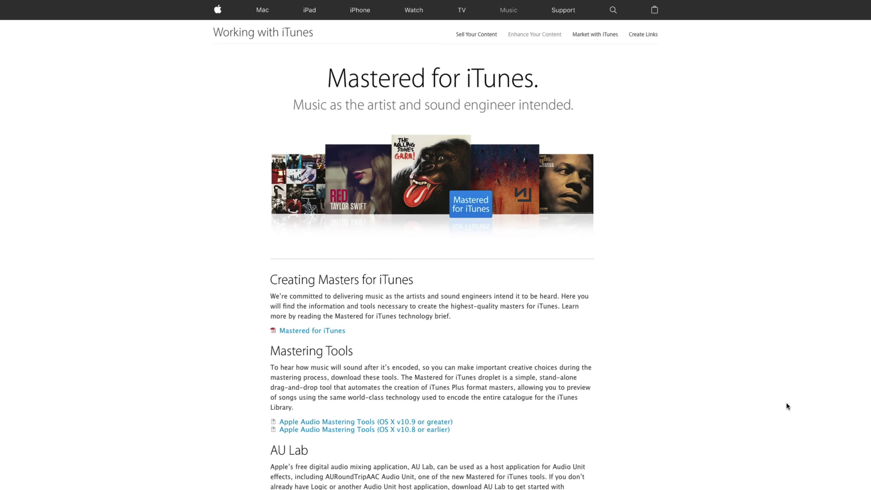
pyautogui.scroll(-3, 786, 402)
pyautogui.scroll(-2, 786, 403)
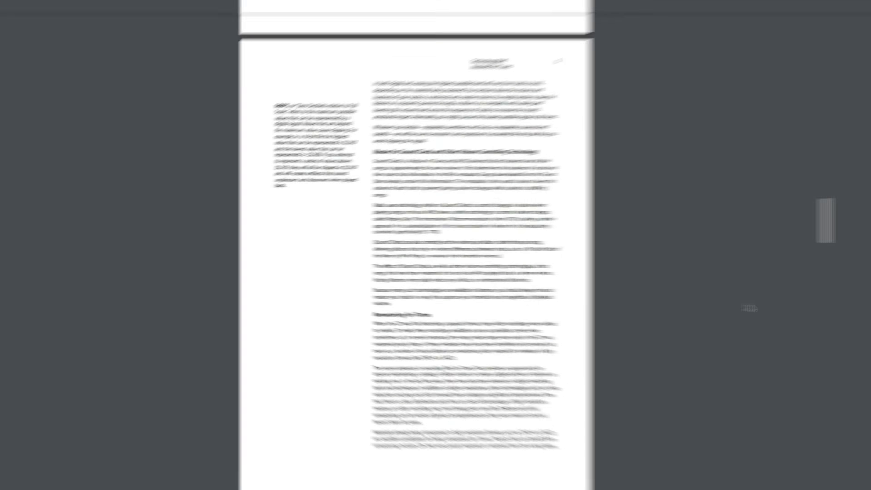
pyautogui.scroll(-1, 789, 310)
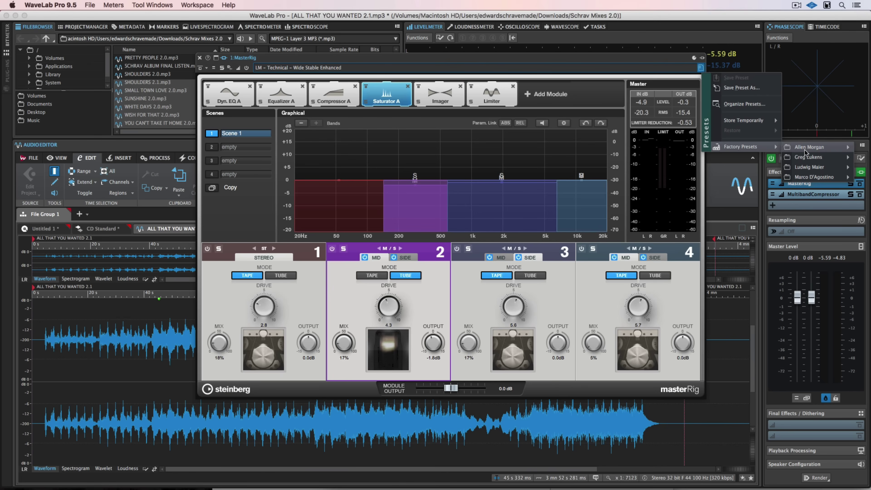
# - Browse the Allen Morgan, Greg Lukens and Ludwig Maier factory preset collections
pyautogui.moveTo(806, 150)
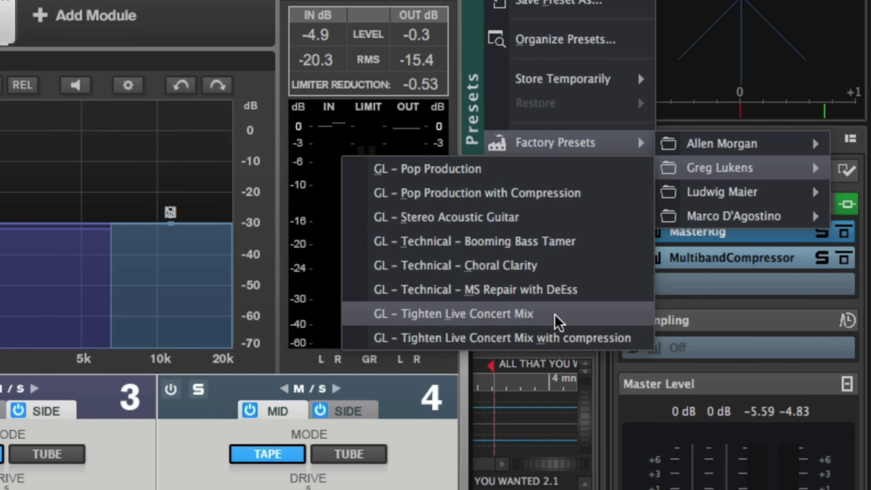
pyautogui.moveTo(700, 189)
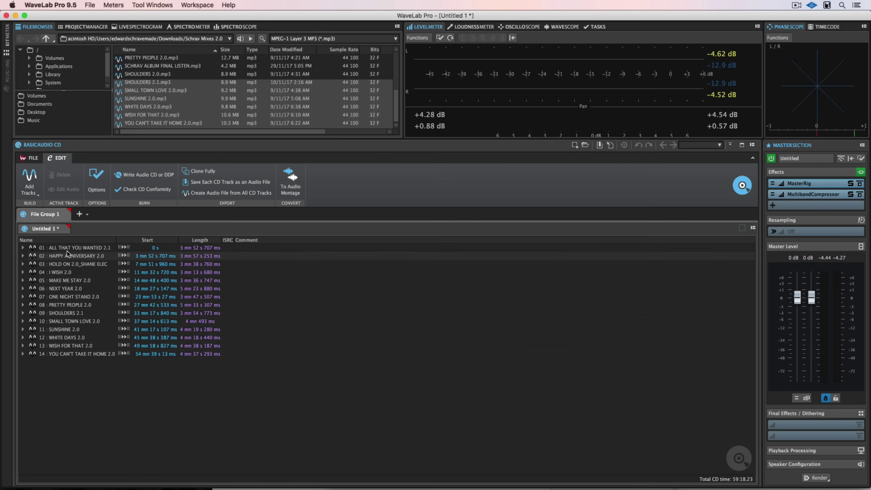
# - Move ONE NIGHT STAND 2.0 up to row 01 and NEXT YEAR 2.0 down to row 09
pyautogui.click(65, 255)
pyautogui.moveTo(67, 300); pyautogui.dragTo(69, 292)
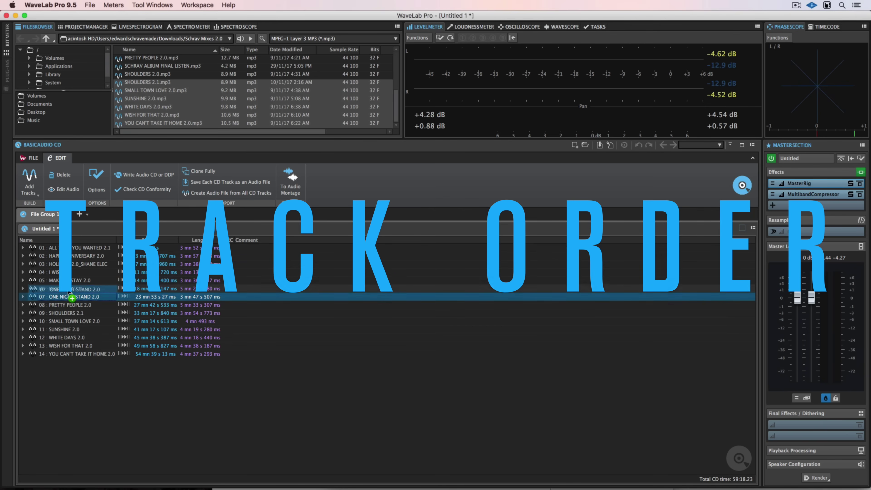
pyautogui.moveTo(68, 257); pyautogui.dragTo(64, 250)
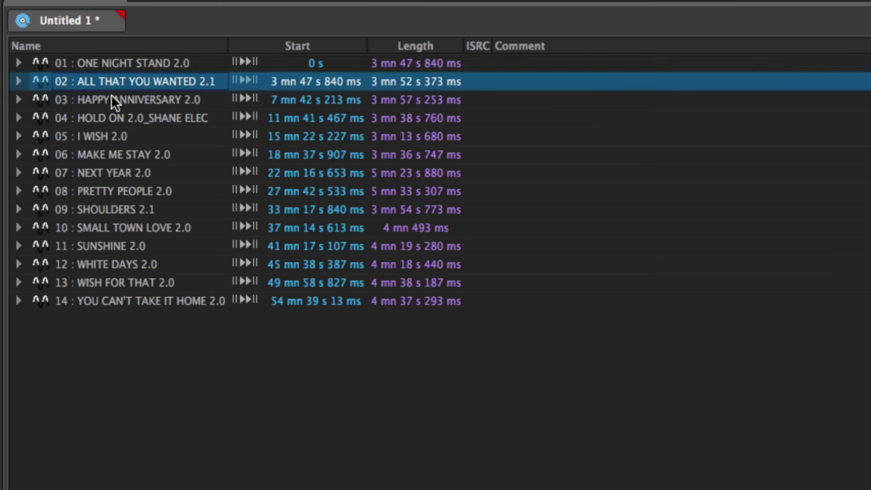
pyautogui.moveTo(112, 174); pyautogui.dragTo(105, 216)
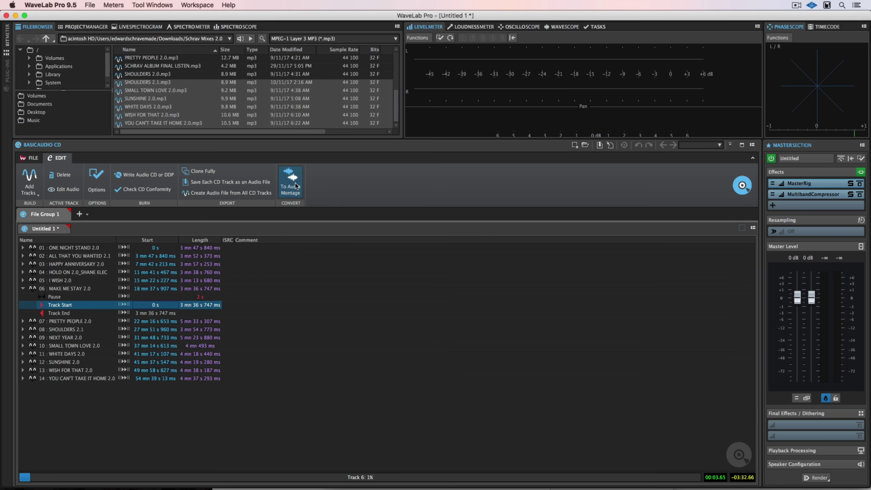
# - Build a CD Standard audio montage from the track list, check its clips, and move ONE NIGHT STAND 2.0 toward the top
pyautogui.click(290, 180)
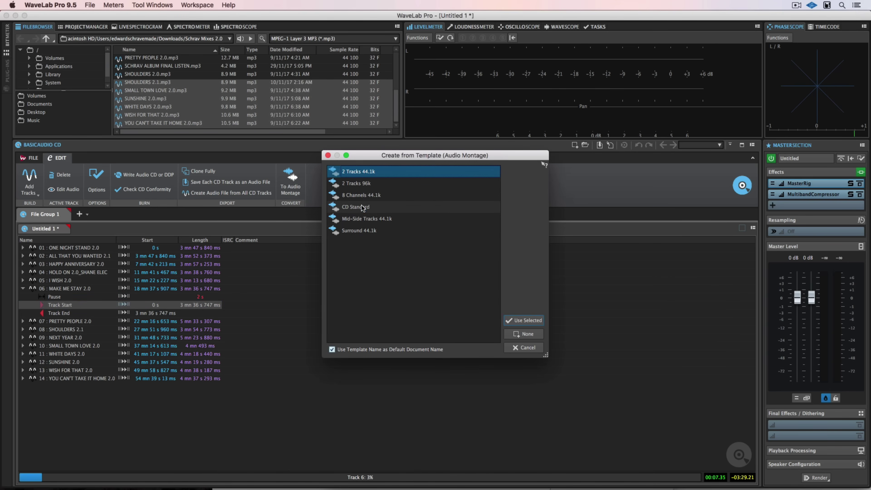
pyautogui.click(522, 320)
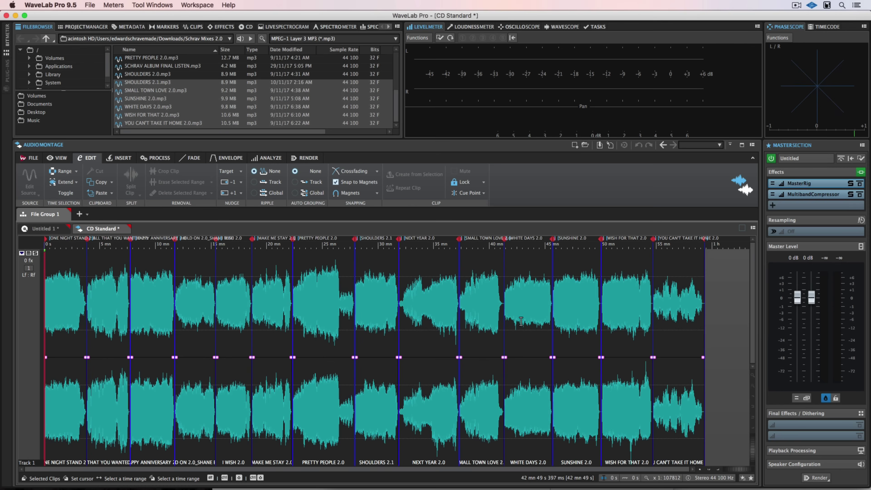
pyautogui.click(140, 296)
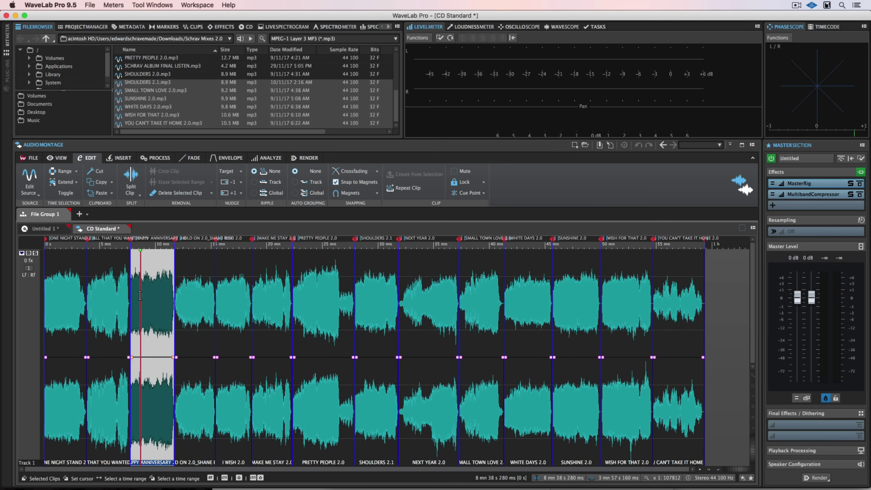
pyautogui.click(187, 295)
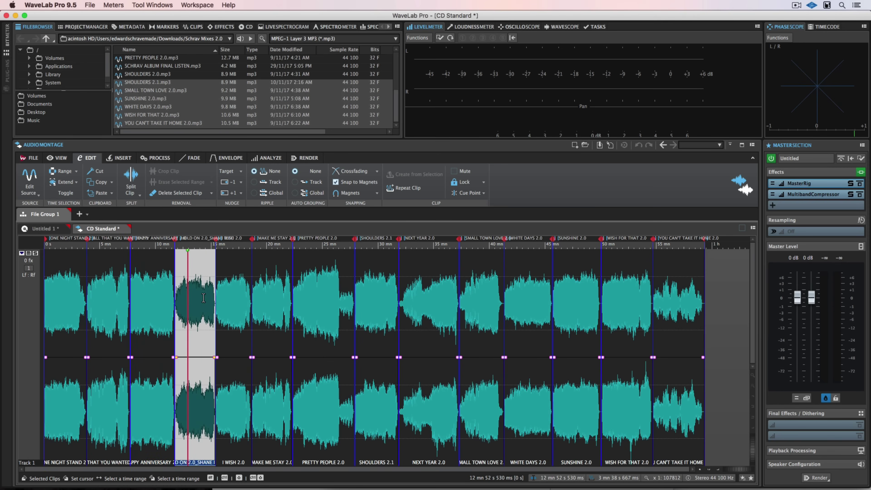
pyautogui.click(228, 299)
pyautogui.click(266, 300)
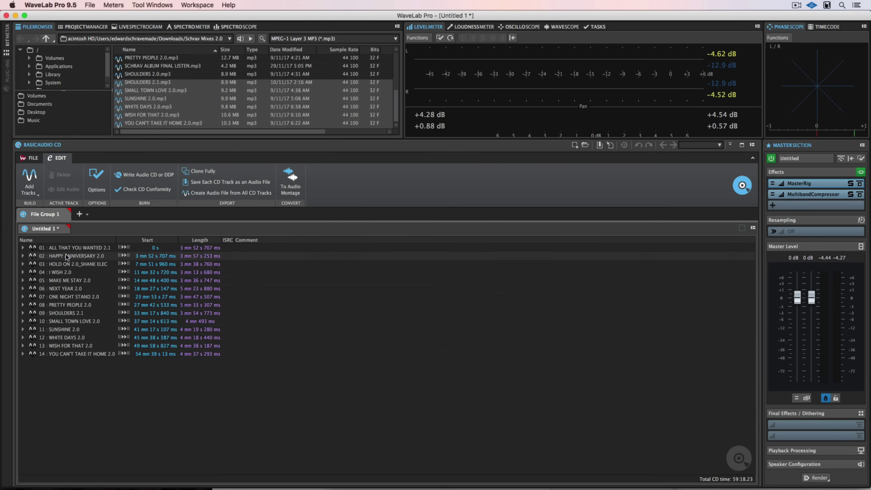
pyautogui.moveTo(66, 298); pyautogui.dragTo(66, 248)
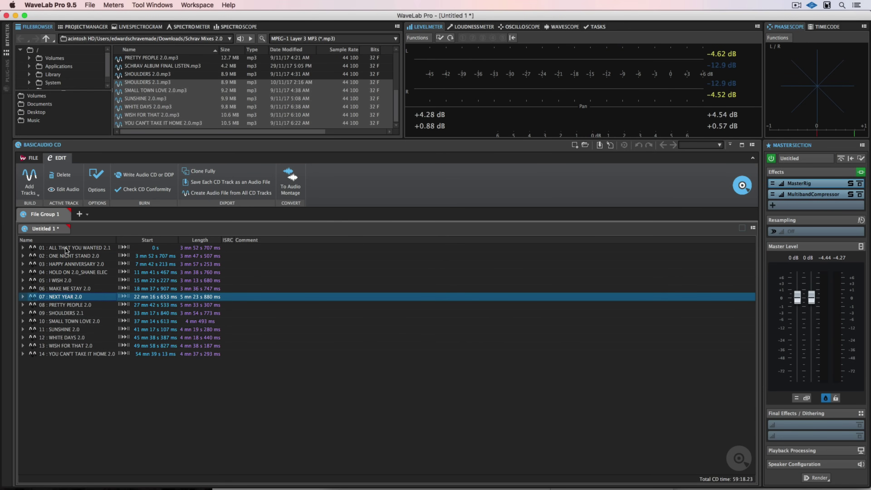
pyautogui.click(65, 257)
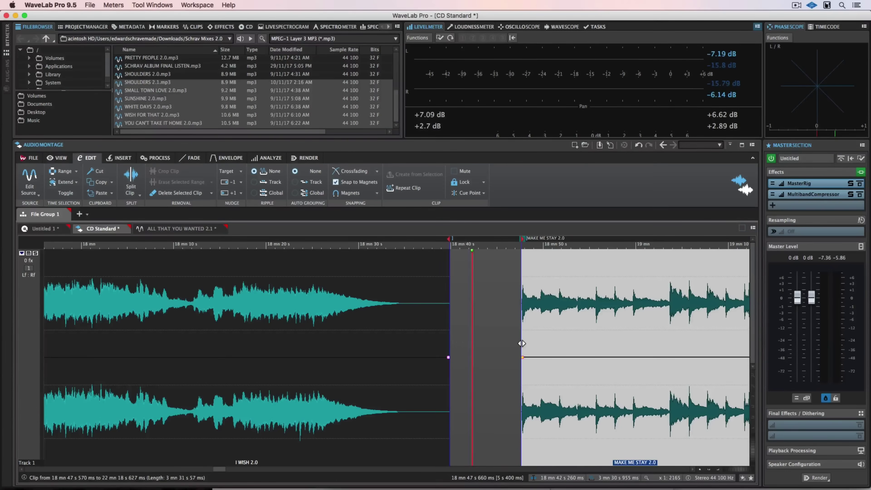
# - Add a short fade-out to I WISH 2.0 and lower the saturator's lowest band to -2.8 dB
pyautogui.moveTo(448, 359); pyautogui.dragTo(447, 358)
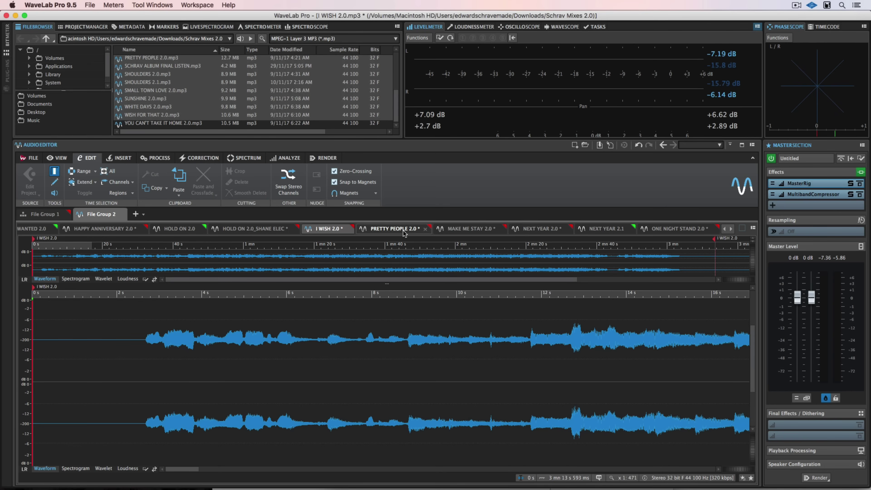
pyautogui.click(394, 228)
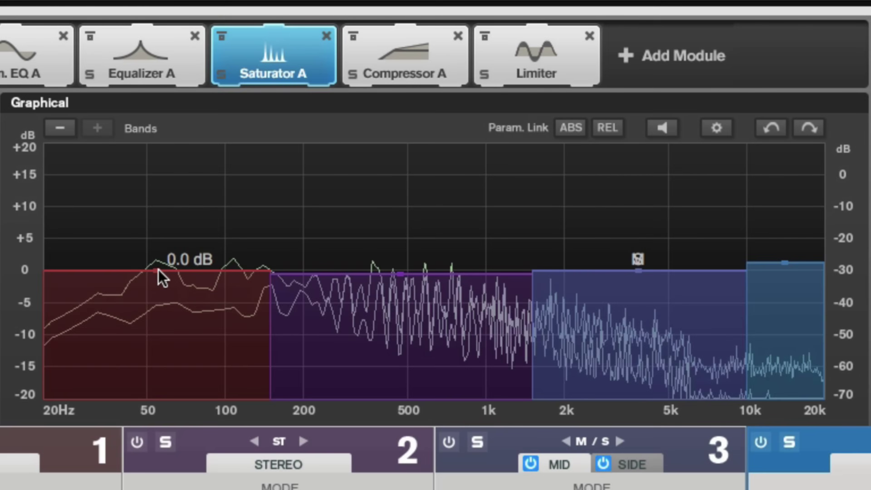
pyautogui.moveTo(159, 276); pyautogui.dragTo(157, 296)
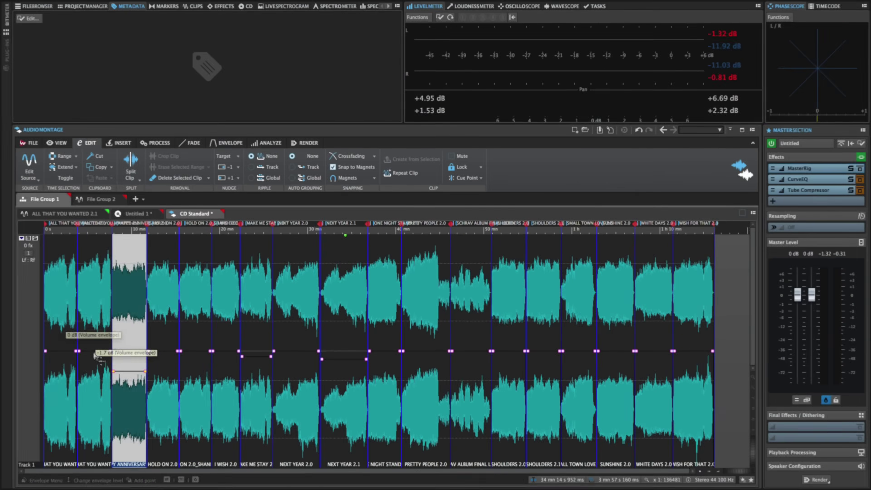
# - Pull the second clip's volume envelope down slightly, then select NEXT YEAR 2.0's envelope
pyautogui.click(91, 363)
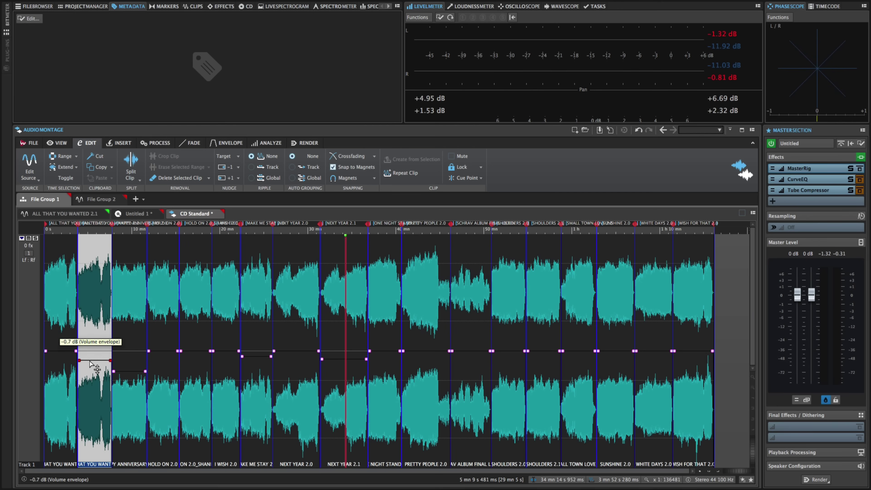
pyautogui.moveTo(60, 353); pyautogui.dragTo(60, 375)
pyautogui.click(297, 353)
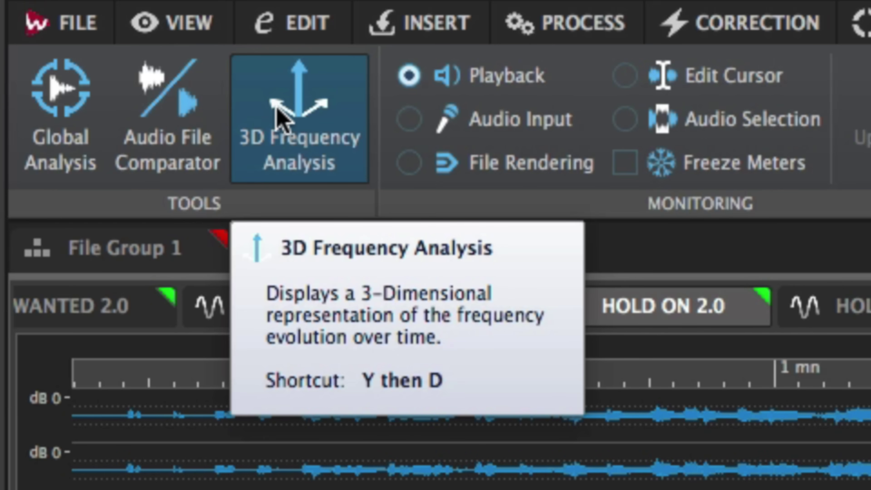
# - After trying 3D frequency analysis, show HOLD ON 2.0's loudness curve with the meter panels restored
pyautogui.click(279, 116)
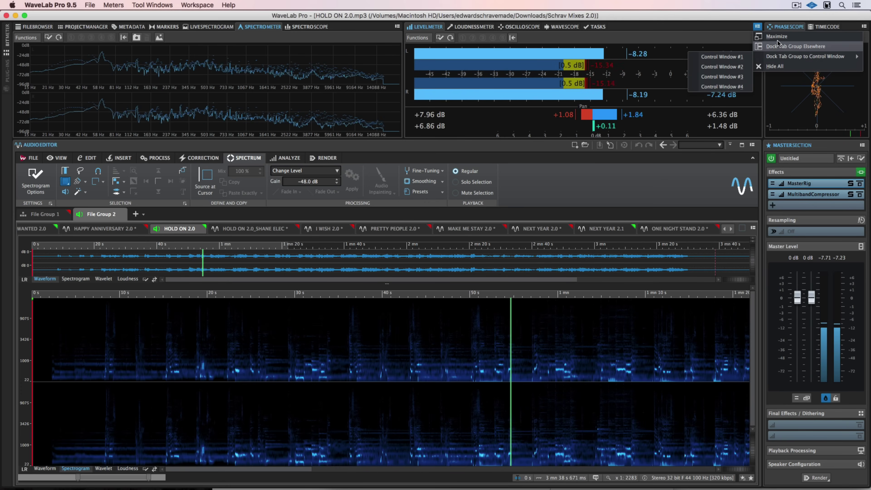
pyautogui.click(778, 37)
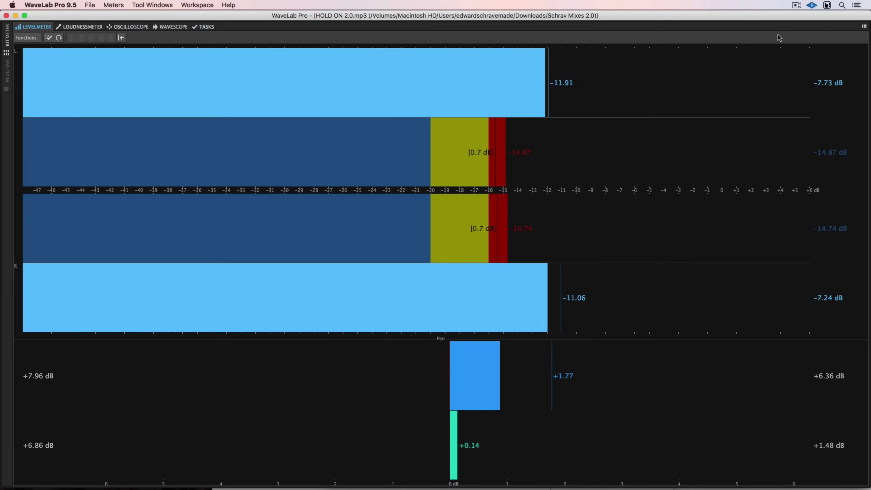
pyautogui.click(101, 28)
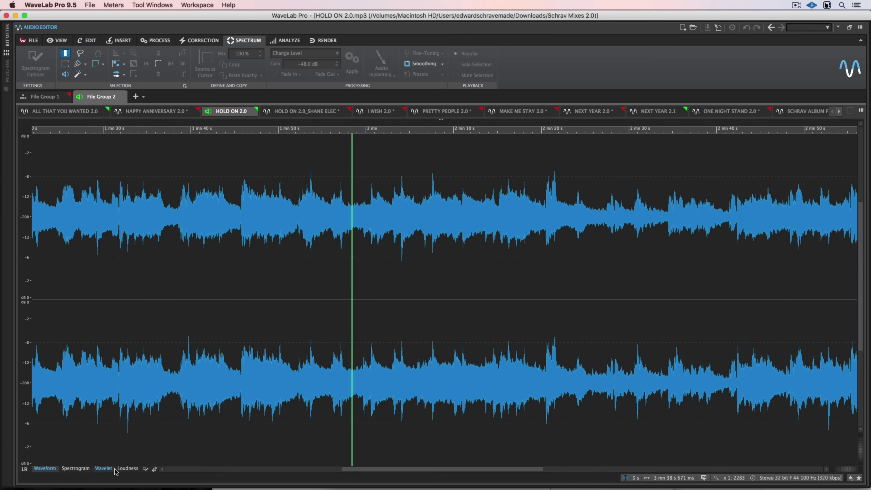
pyautogui.click(127, 469)
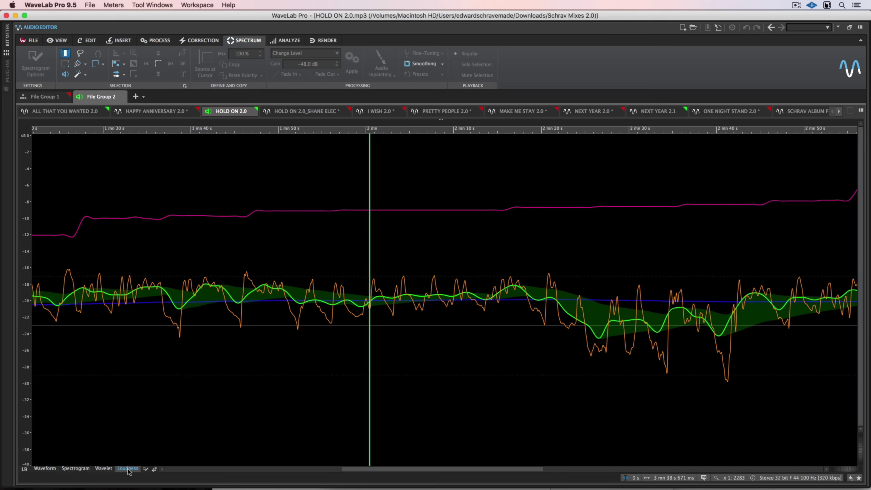
pyautogui.press('F12')
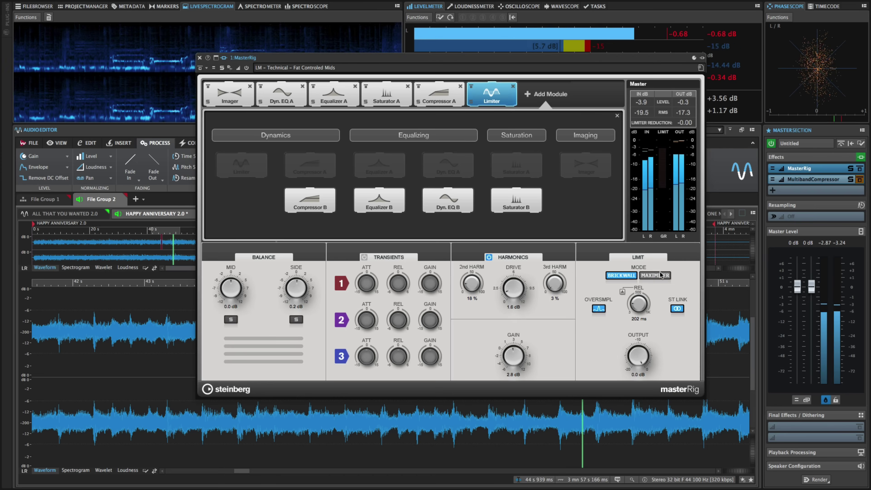
# - Set the limiter to Maximizer, reduce Harmonics Gain, and widen imager band 2 to 118% and pan it off centre
pyautogui.click(655, 275)
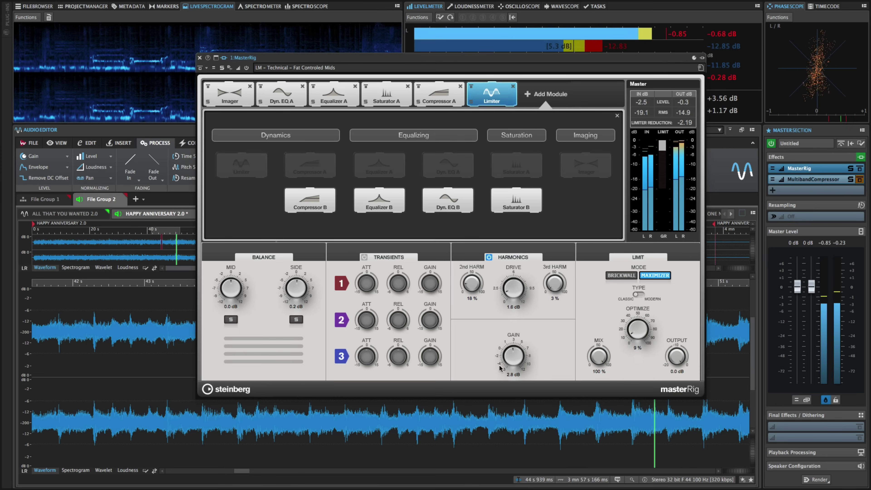
pyautogui.moveTo(512, 351); pyautogui.dragTo(510, 357)
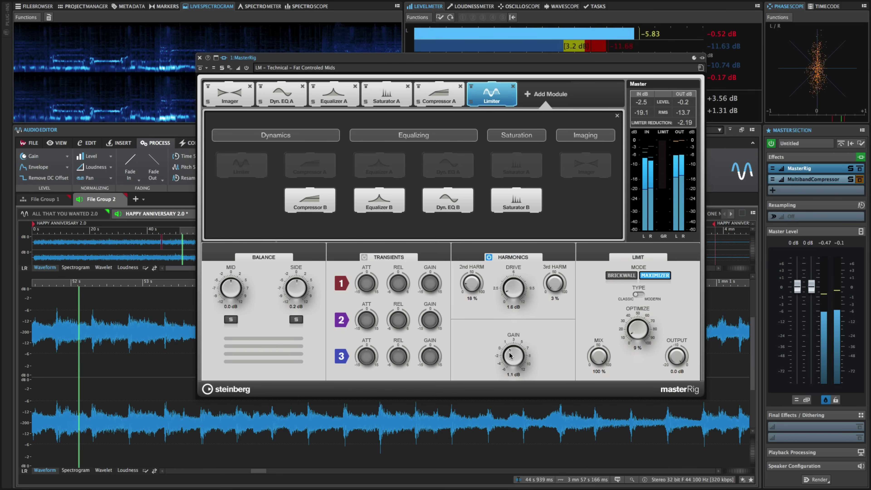
pyautogui.click(386, 96)
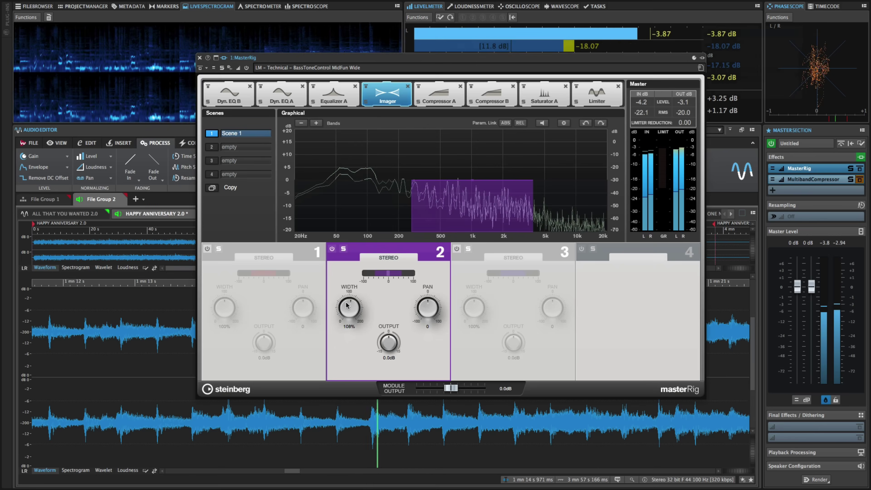
pyautogui.moveTo(348, 305); pyautogui.dragTo(348, 301)
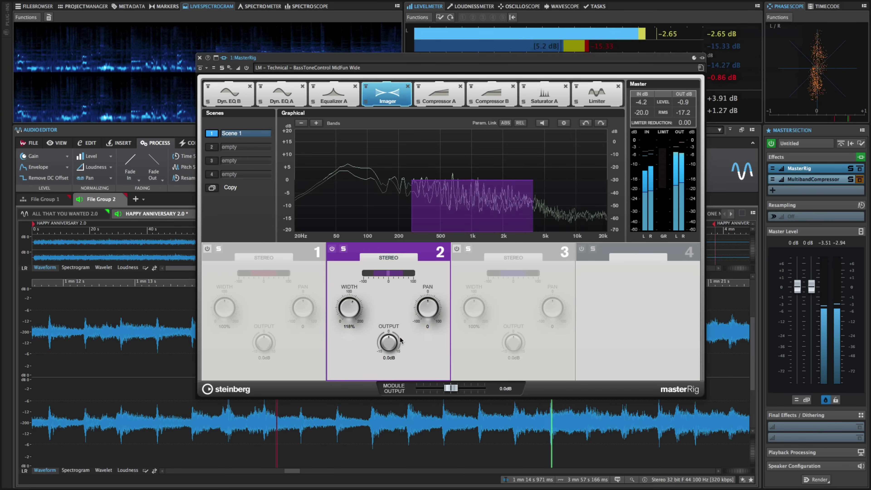
pyautogui.moveTo(427, 308); pyautogui.dragTo(432, 292)
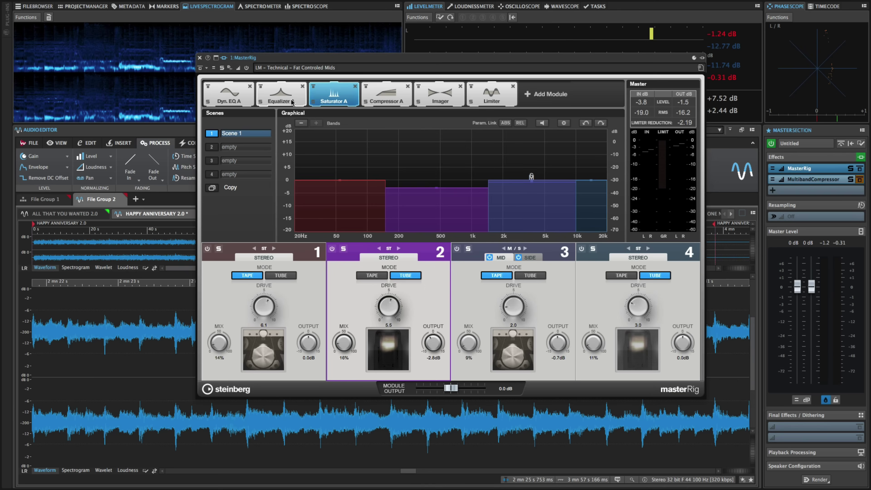
# - Enable Dyn. EQ A bands 1 and 2
pyautogui.click(283, 94)
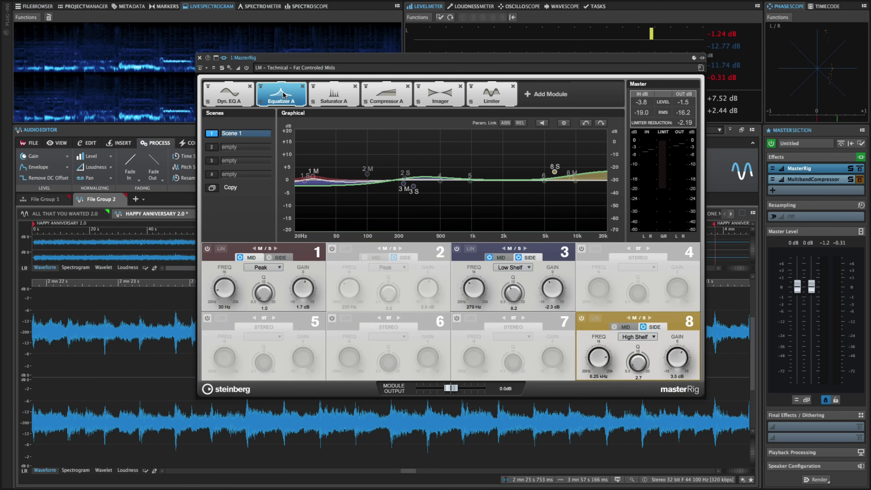
pyautogui.click(236, 95)
pyautogui.click(332, 249)
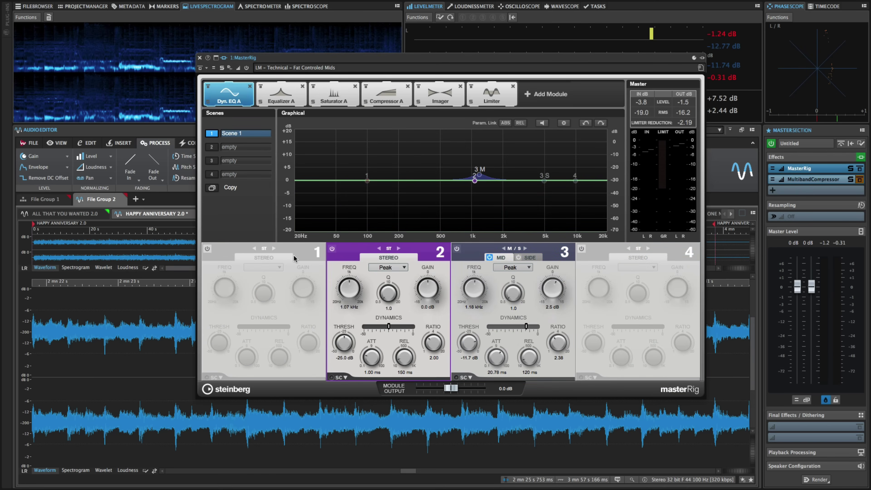
pyautogui.click(207, 249)
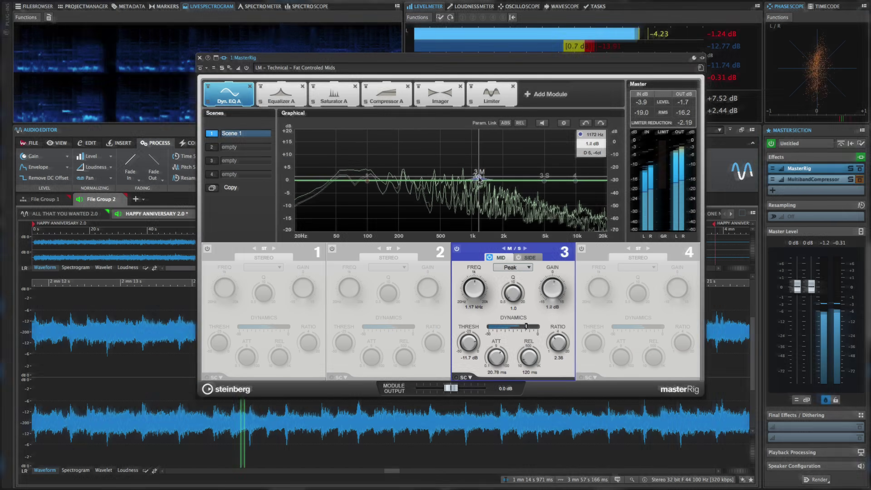
# - Nudge EQ band 3 to 1.18 kHz, raise band 8's high-shelf frequency, and widen band 4 to 106%
pyautogui.moveTo(480, 175); pyautogui.dragTo(480, 176)
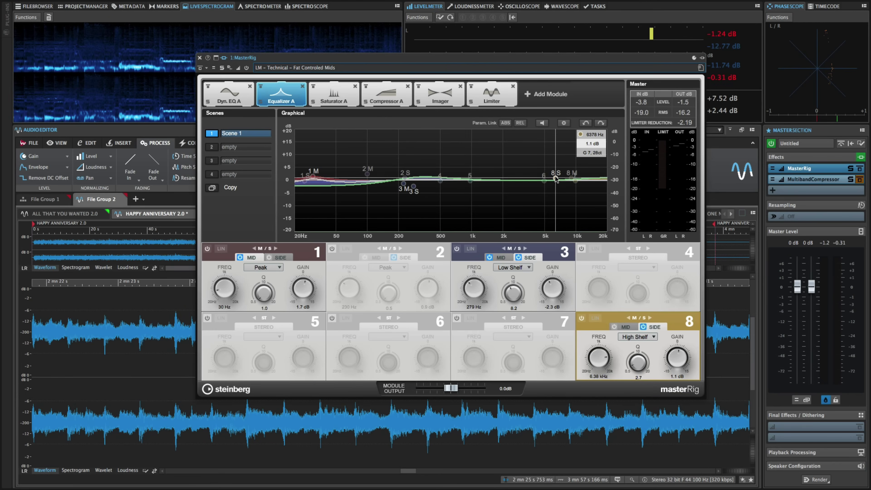
pyautogui.moveTo(553, 171); pyautogui.dragTo(556, 171)
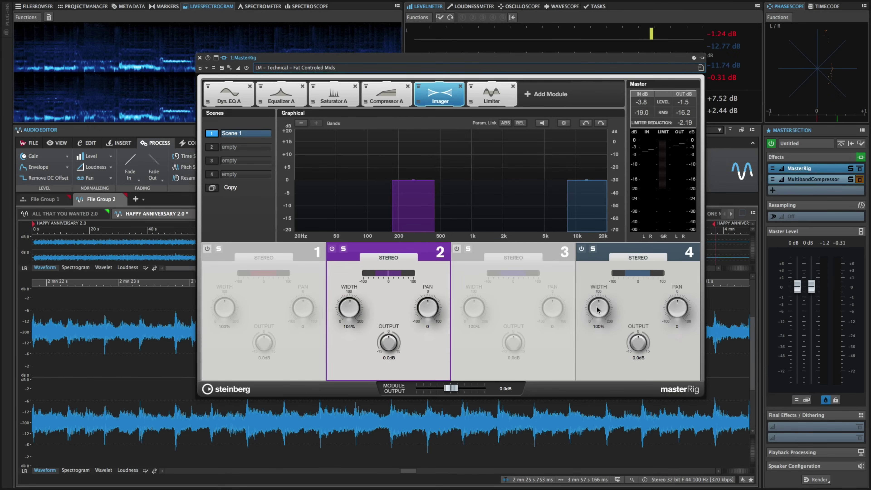
pyautogui.moveTo(597, 310); pyautogui.dragTo(600, 307)
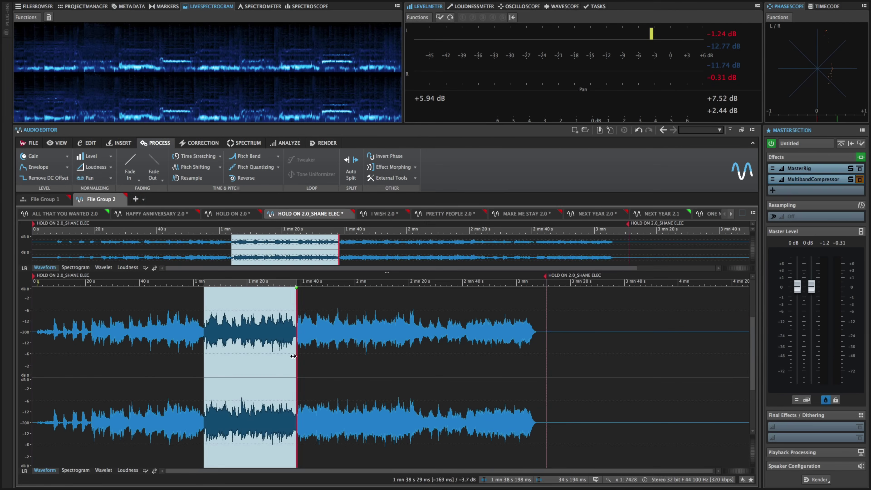
pyautogui.click(67, 158)
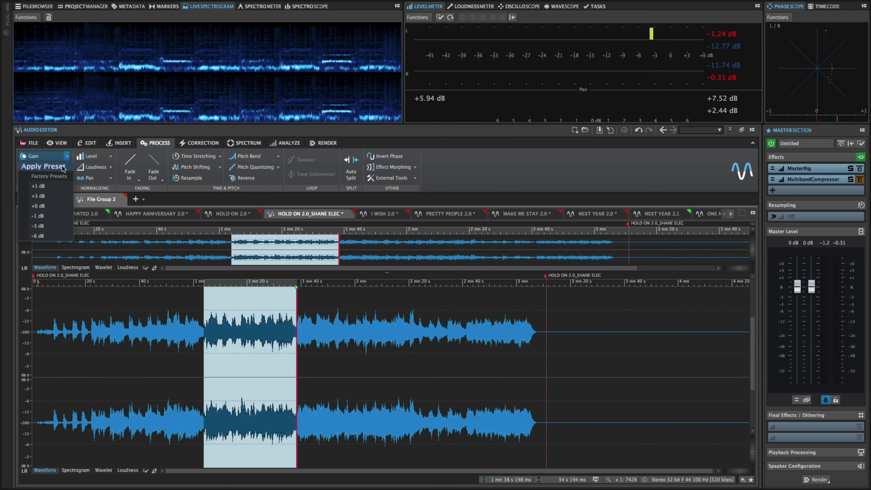
# - Apply a dB gain preset to the selected passage of HOLD ON 2.0_SHANE ELEC
pyautogui.click(45, 198)
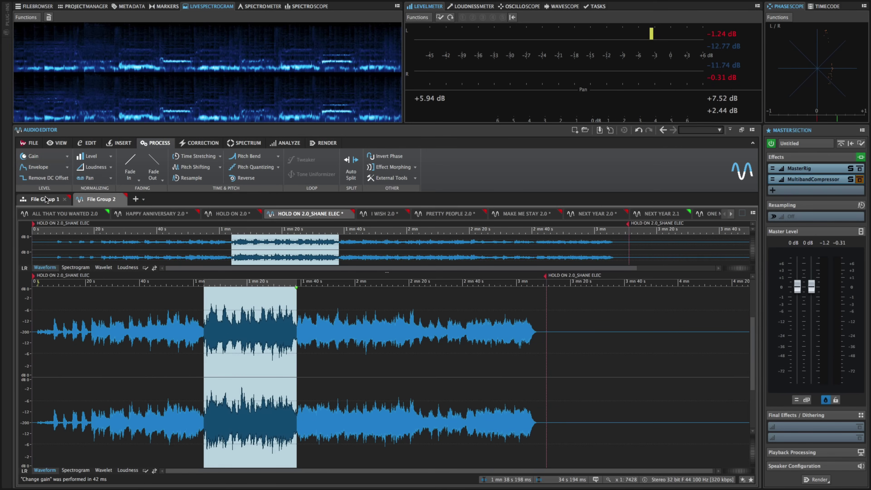
pyautogui.click(67, 156)
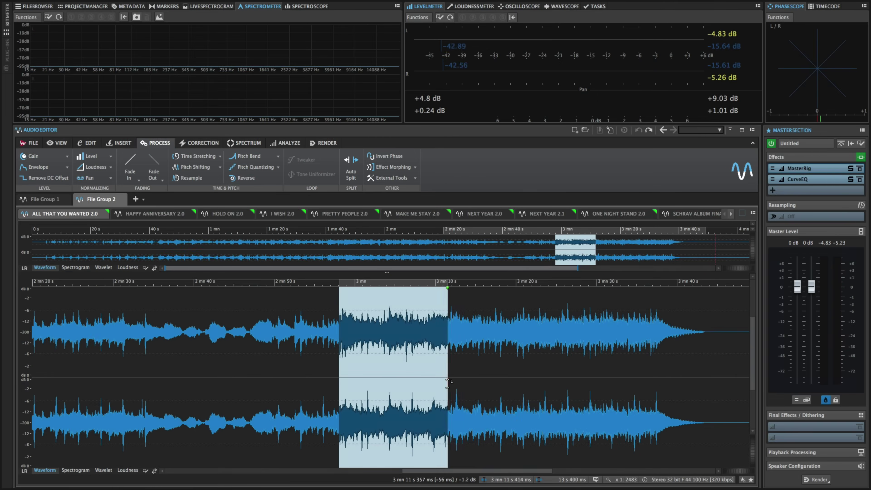
pyautogui.click(219, 156)
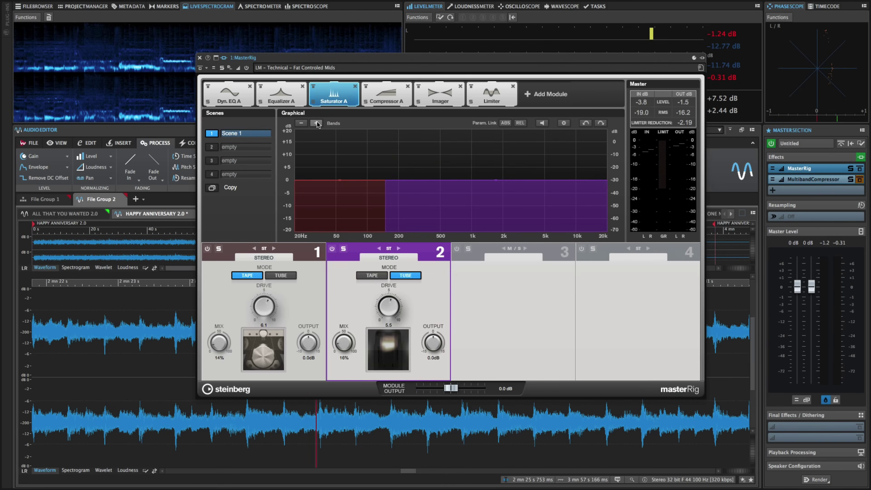
# - Add two Saturator A bands for four in total, then lower the output of bands 2 and 3
pyautogui.click(317, 124)
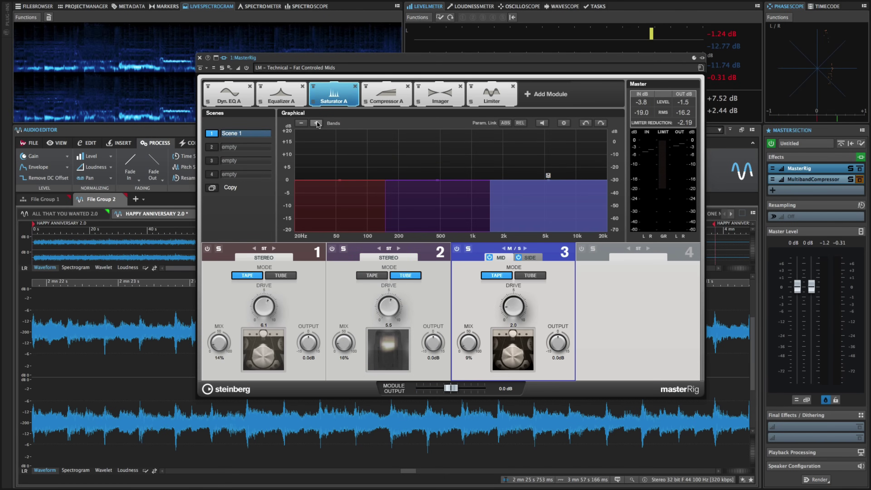
pyautogui.click(317, 123)
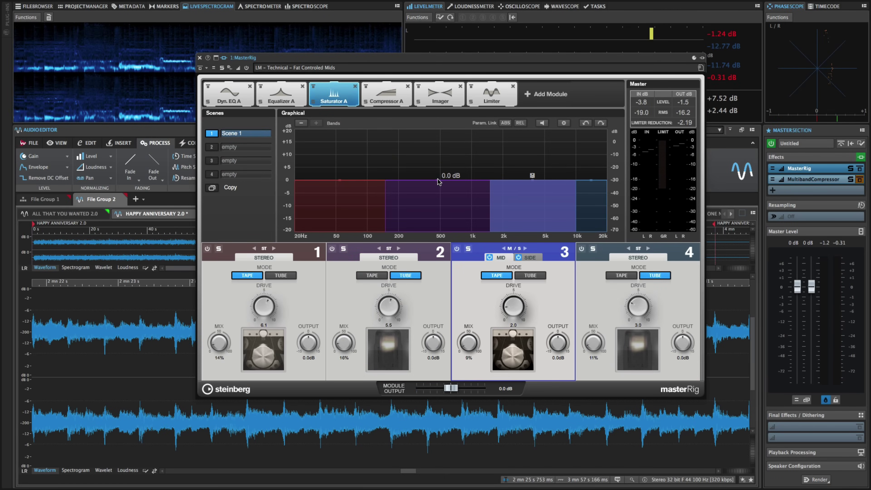
pyautogui.moveTo(439, 182); pyautogui.dragTo(436, 191)
pyautogui.moveTo(533, 182); pyautogui.dragTo(497, 195)
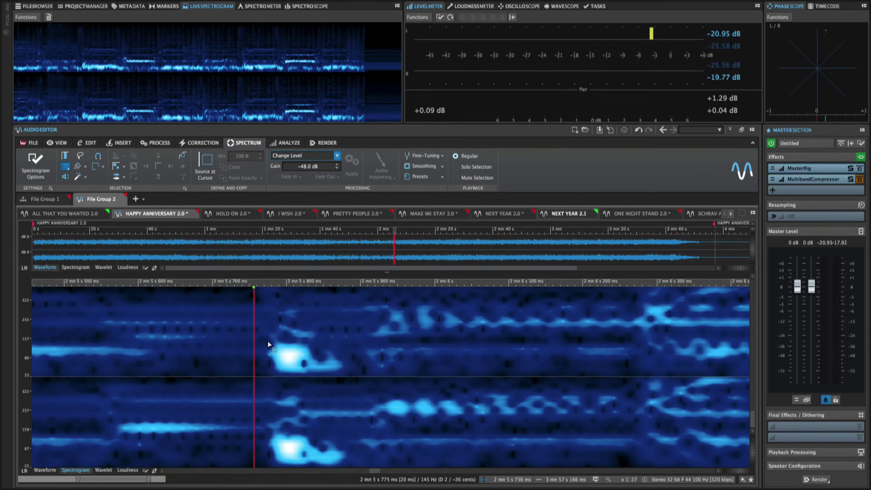
# - Mark a low-frequency spectrogram region and process it through the Master Section
pyautogui.moveTo(268, 342); pyautogui.dragTo(344, 372)
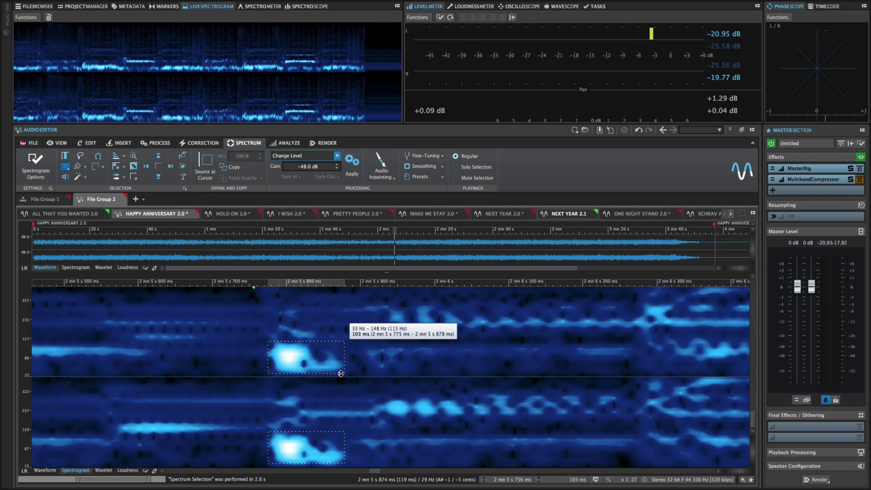
pyautogui.click(303, 156)
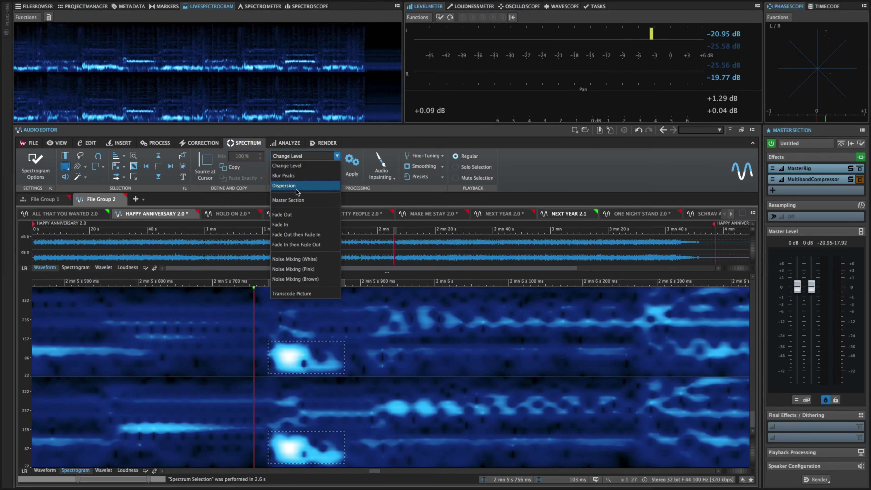
pyautogui.click(288, 200)
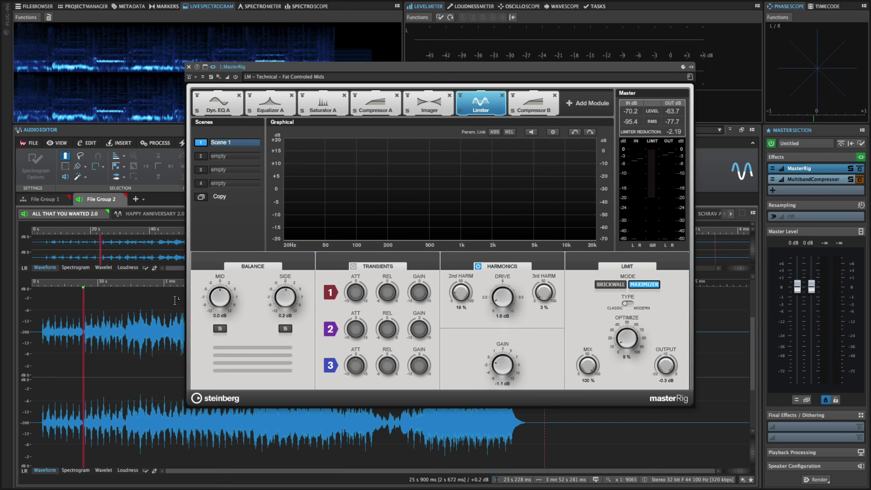
# - Start playback, raise Balance MID to 0.6 dB, and lower EQ band 3's side frequency to 668 Hz
pyautogui.press('space')
pyautogui.moveTo(214, 302); pyautogui.dragTo(215, 292)
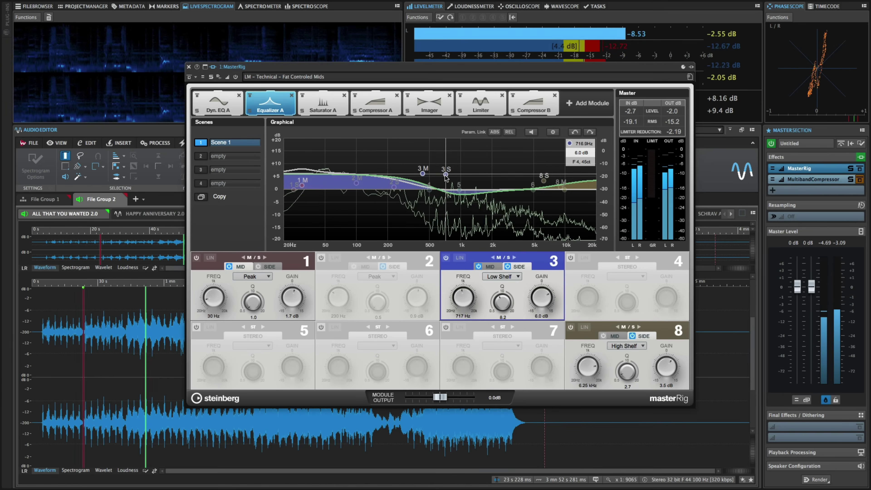
pyautogui.moveTo(445, 175); pyautogui.dragTo(442, 176)
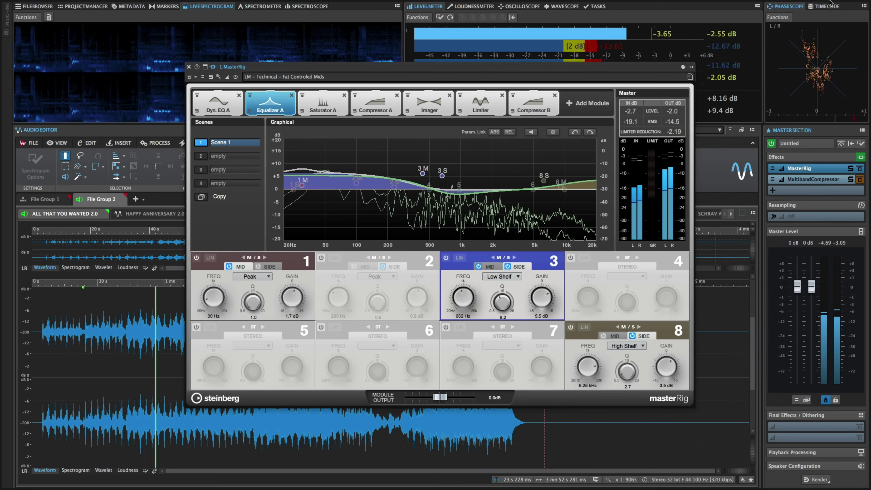
# - Toggle EQ band 3 between stereo and mid/side, ending on its side channel
pyautogui.click(500, 267)
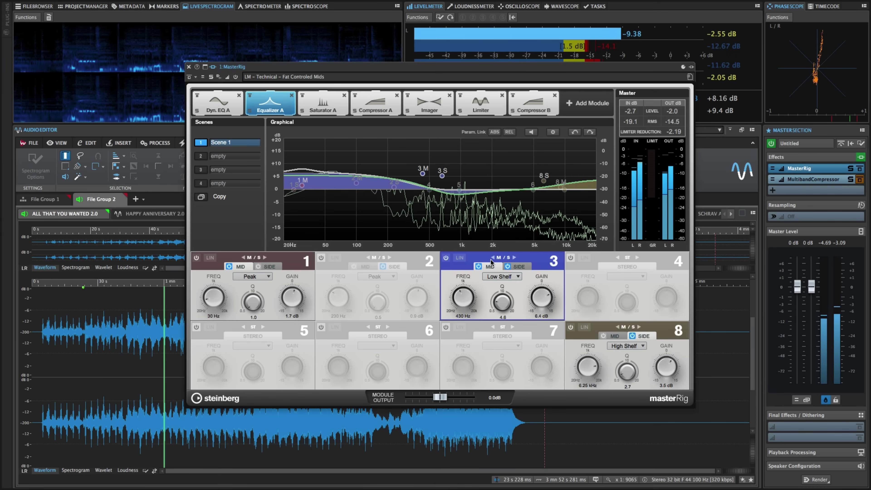
pyautogui.click(513, 258)
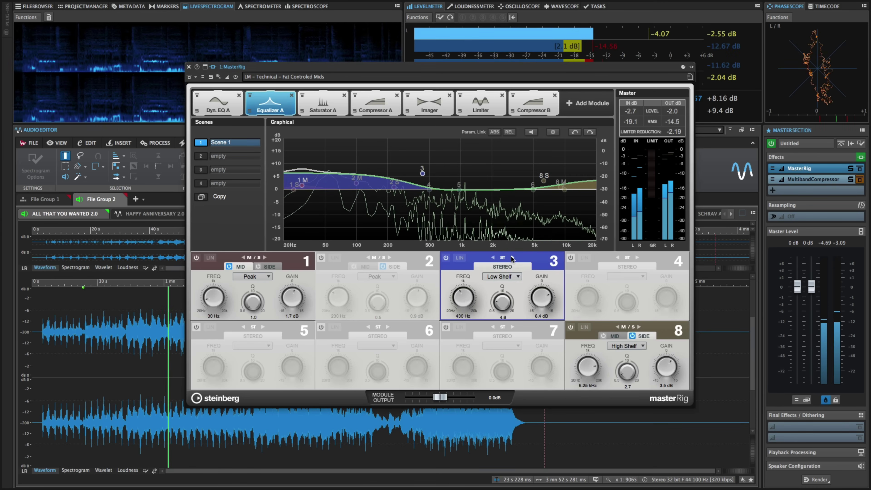
pyautogui.click(513, 258)
pyautogui.click(517, 268)
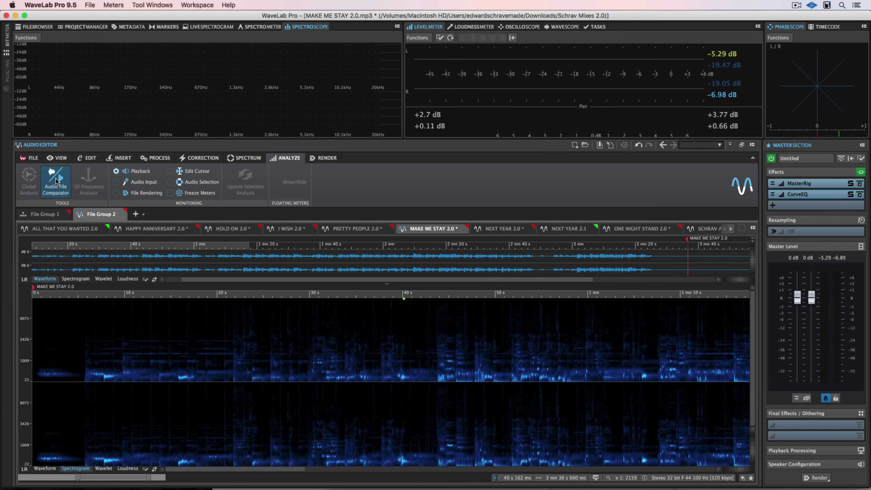
# - In the Audio File Comparator, pick PRETTY PEOPLE 2.0 as first song and NEXT YEAR 2.0 as second
pyautogui.click(56, 180)
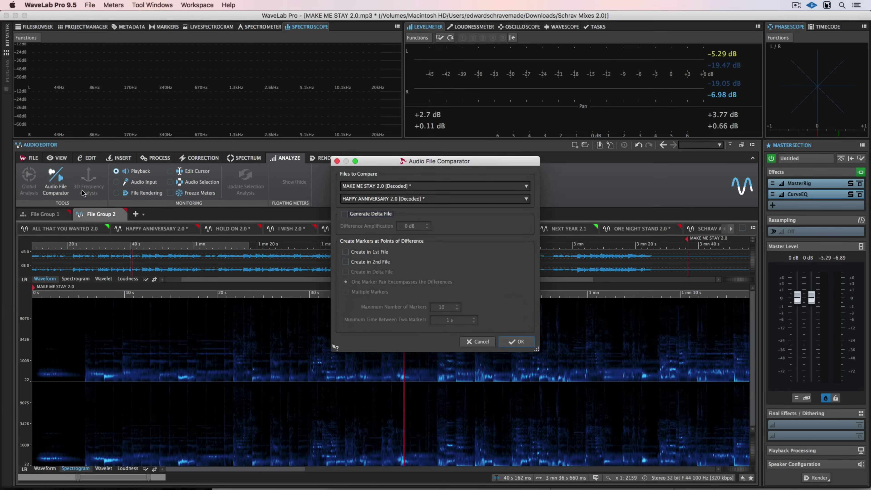
pyautogui.click(390, 187)
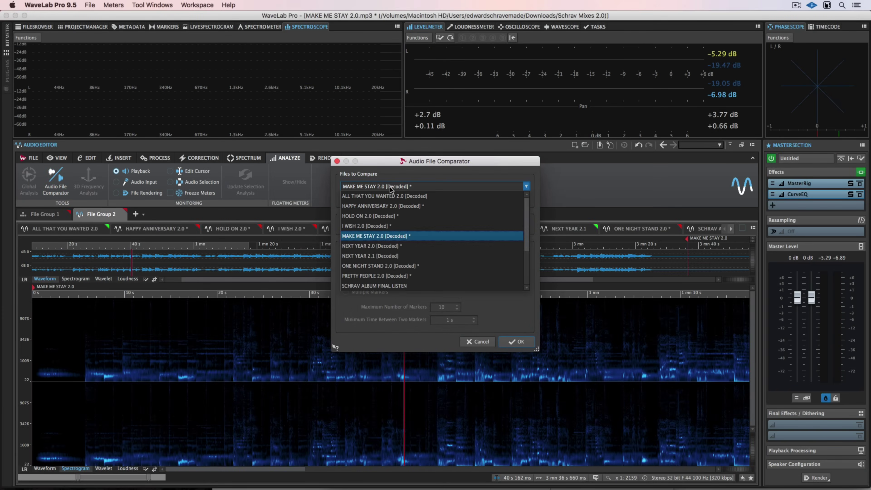
pyautogui.click(371, 277)
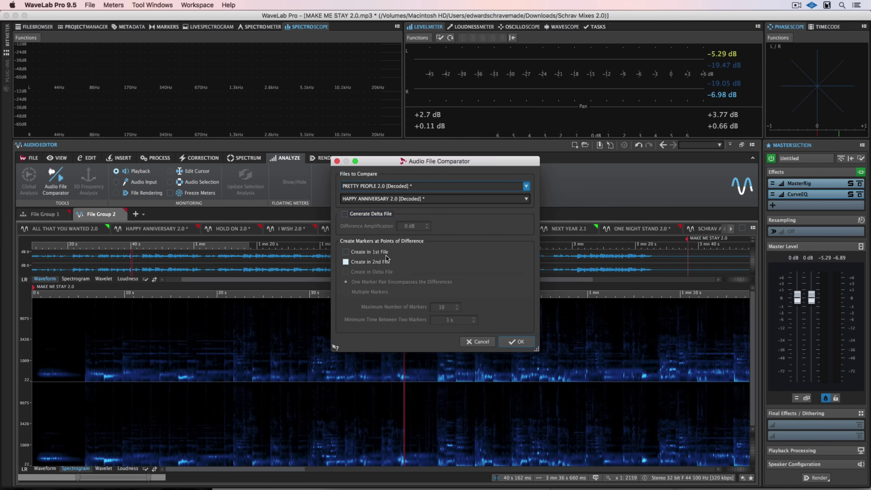
pyautogui.click(374, 201)
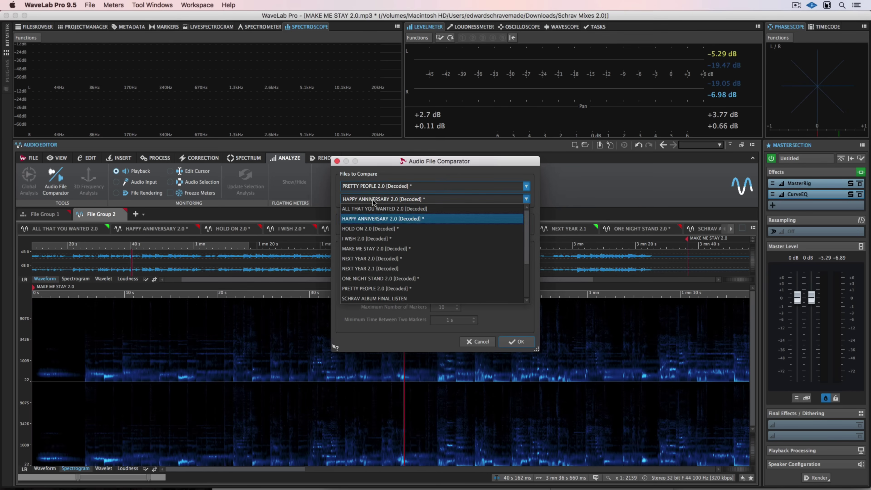
pyautogui.click(367, 259)
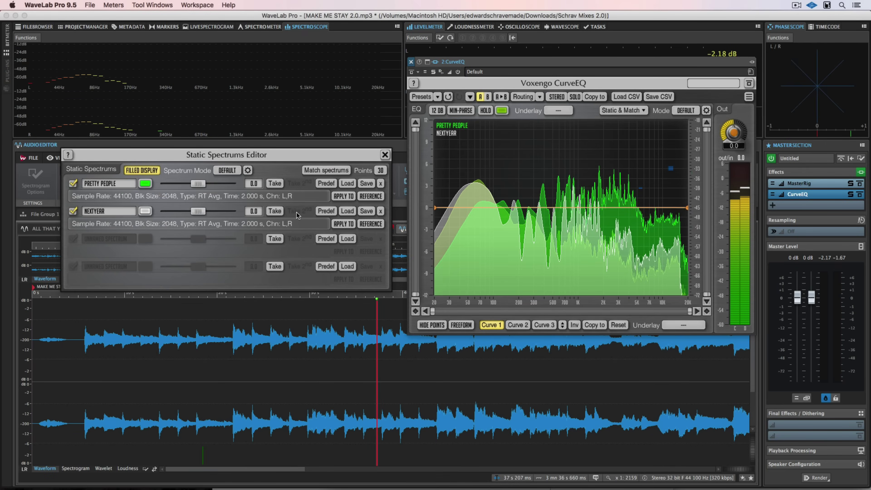
# - Set PRETTY PEOPLE as the reference spectrum and match the NEXTYEAR spectrum to it
pyautogui.click(371, 196)
pyautogui.click(343, 224)
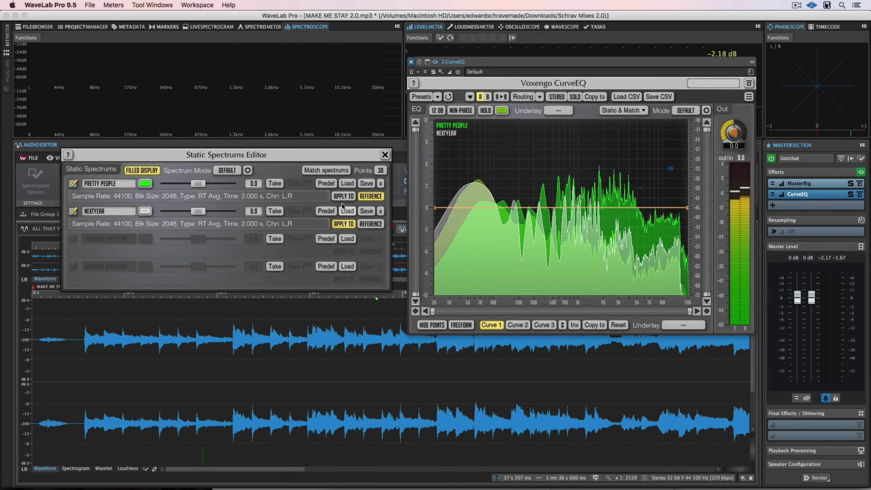
pyautogui.click(326, 170)
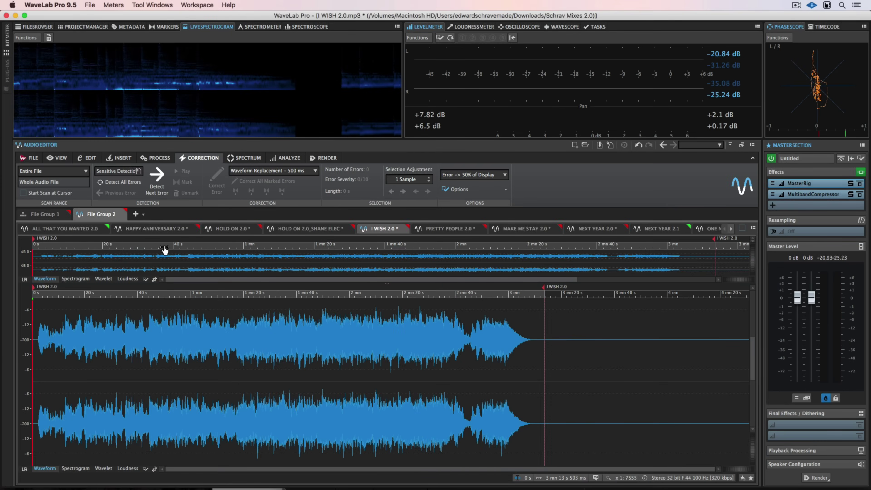
# - Detect and correct all 91 click errors in I WISH 2.0, then view HOLD ON 2.0 as a spectroscope
pyautogui.click(157, 175)
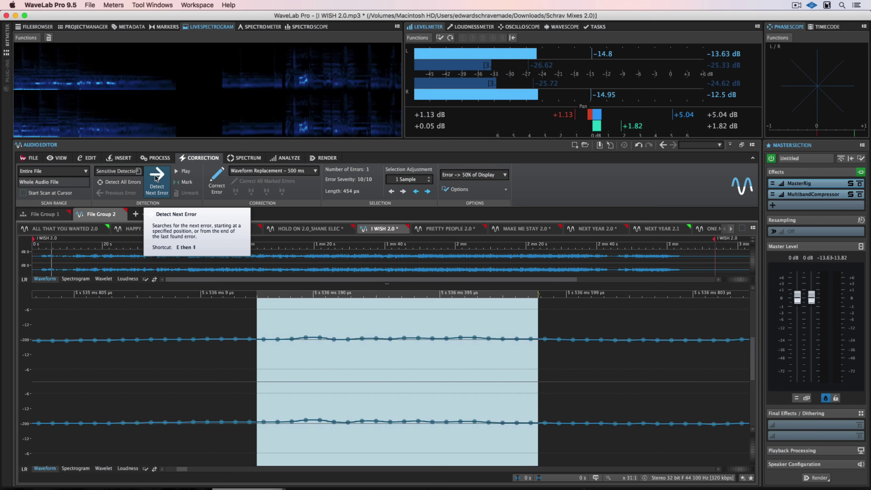
pyautogui.click(157, 177)
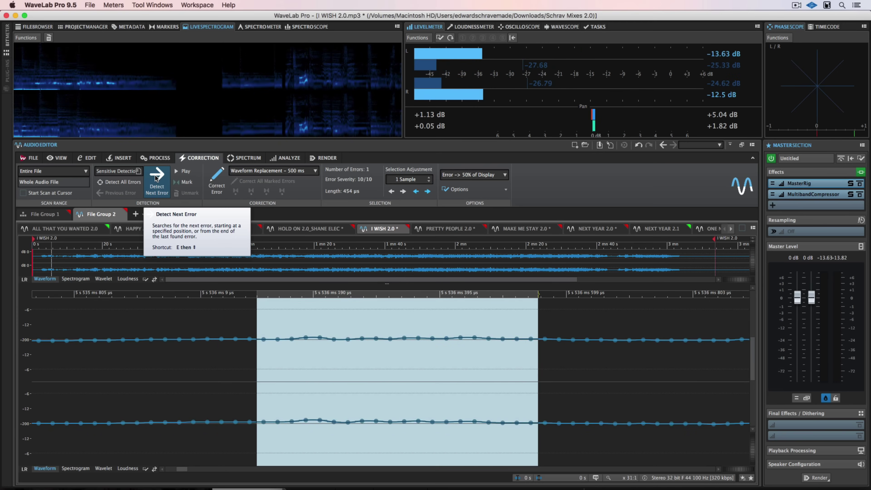
pyautogui.click(216, 184)
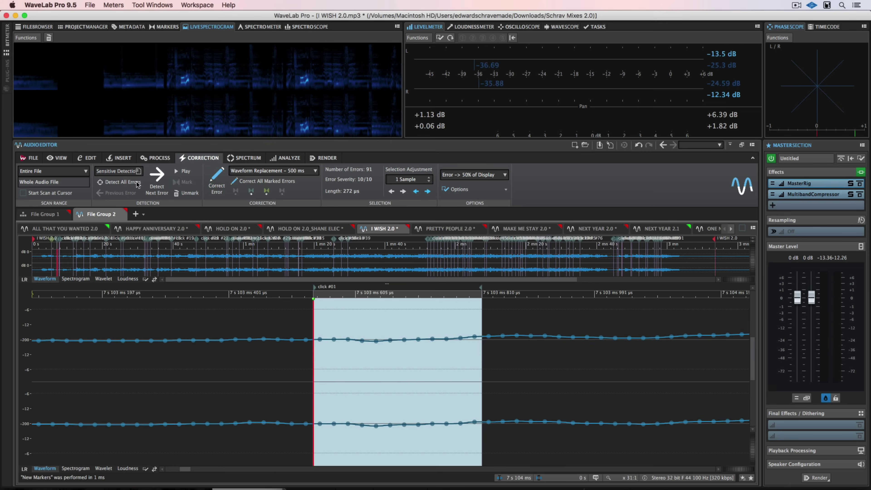
pyautogui.click(284, 181)
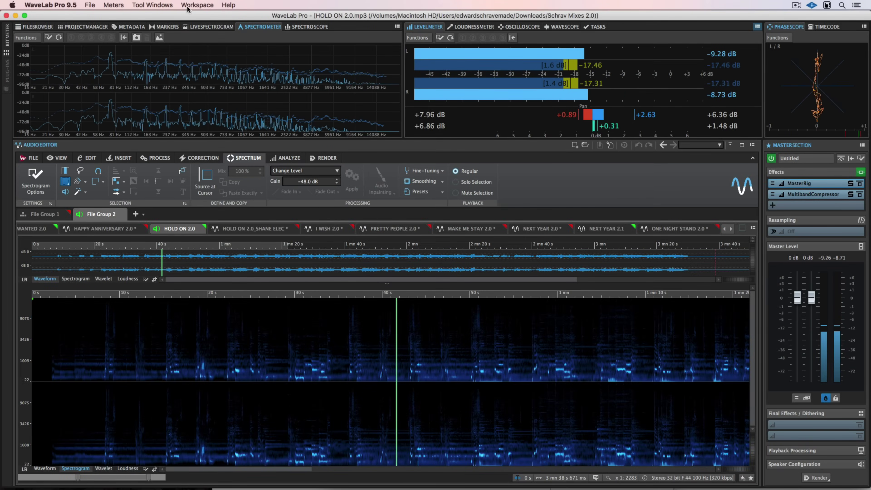
pyautogui.click(308, 27)
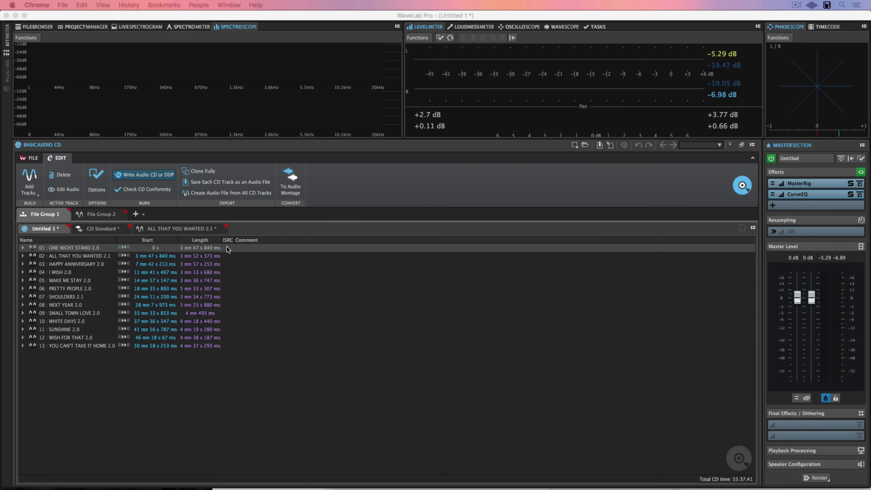
# - Enter the ISRC code for track 01 and bring up the Write Audio CD or DDP settings
pyautogui.doubleClick(227, 247)
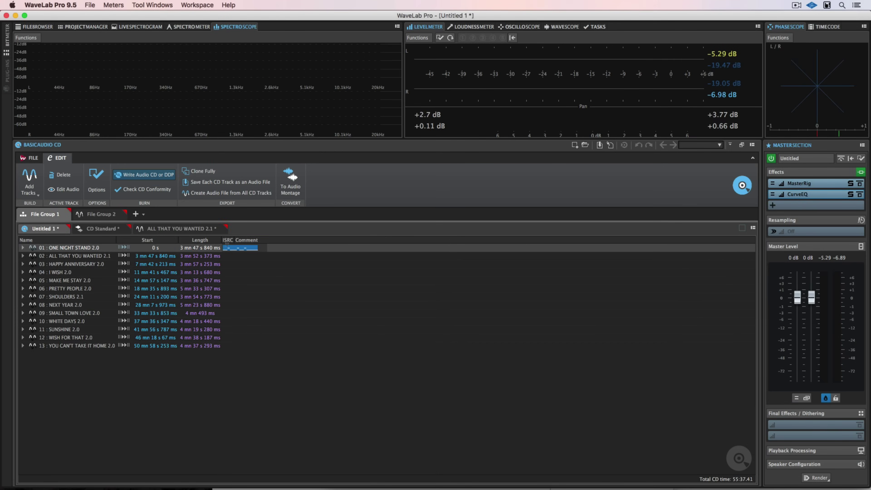
pyautogui.write('US-S1Z-99-0001')
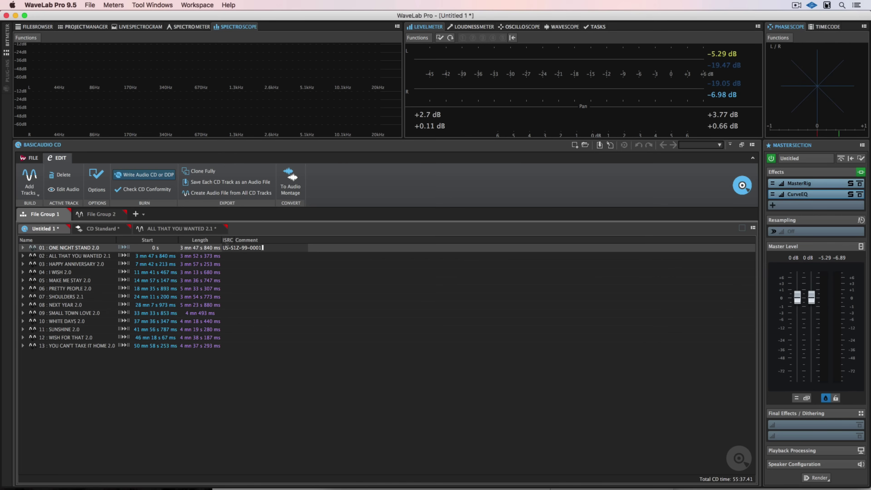
pyautogui.press('Return')
pyautogui.click(97, 181)
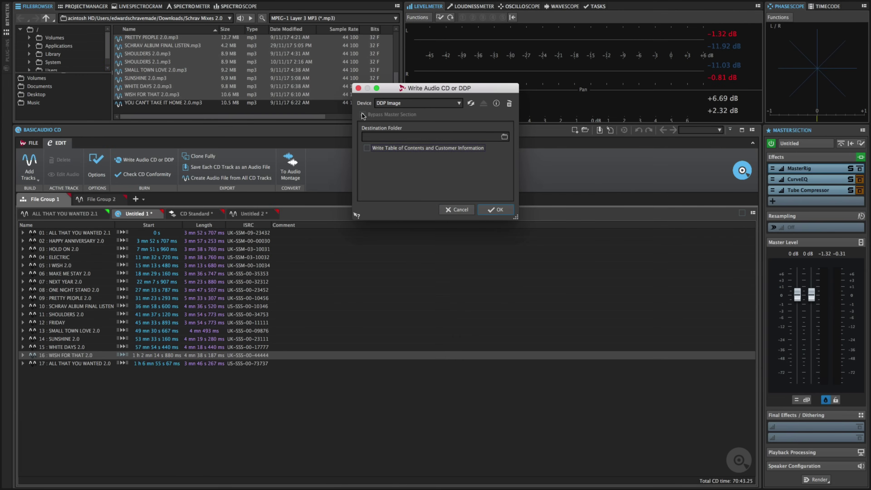
# - Select DDP Image as the output device and confirm the write settings
pyautogui.click(400, 104)
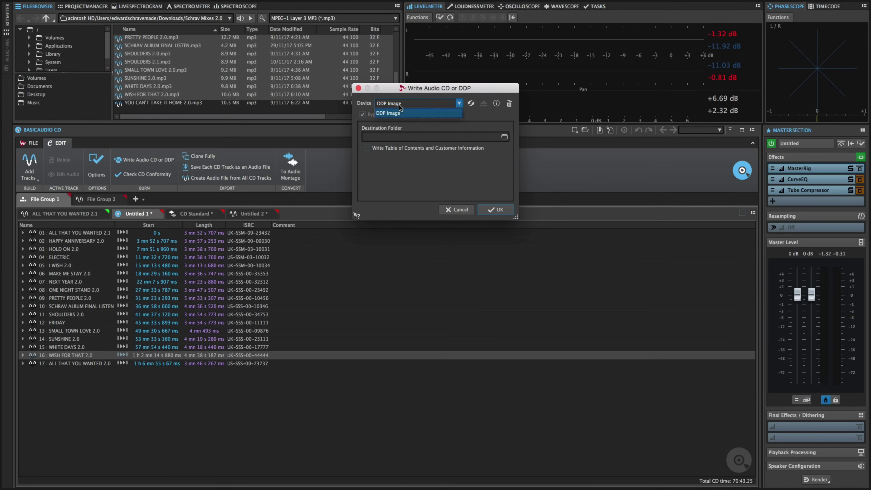
pyautogui.click(400, 114)
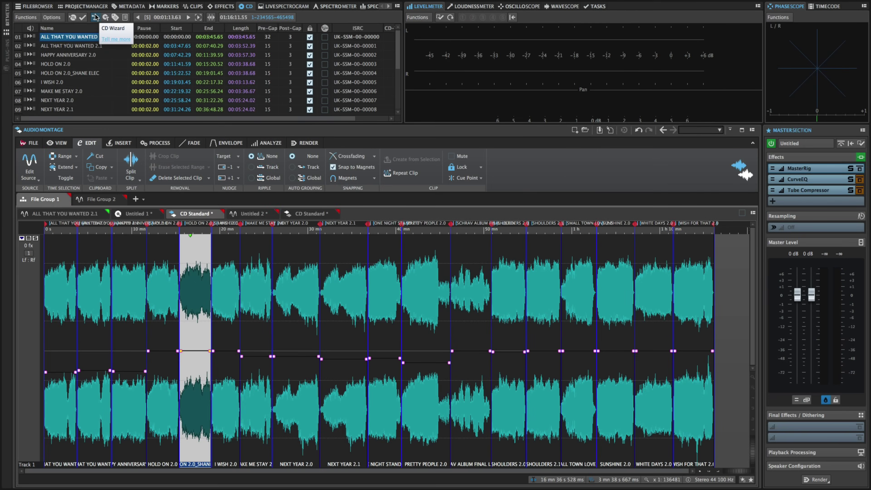
pyautogui.click(96, 18)
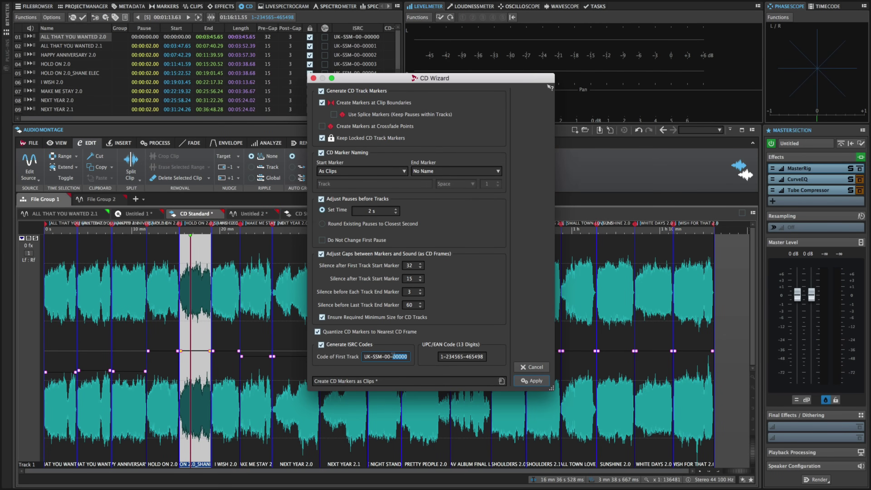
# - Keep ISRC generation on starting at UK-SSM-00-00000 with the UPC/EAN code, and apply the CD Wizard
pyautogui.moveTo(369, 354); pyautogui.dragTo(364, 356)
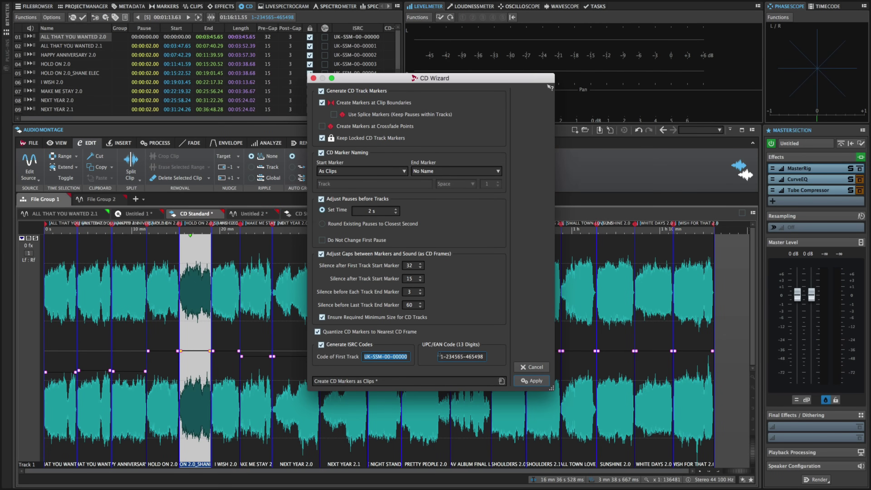
pyautogui.moveTo(439, 355); pyautogui.dragTo(489, 354)
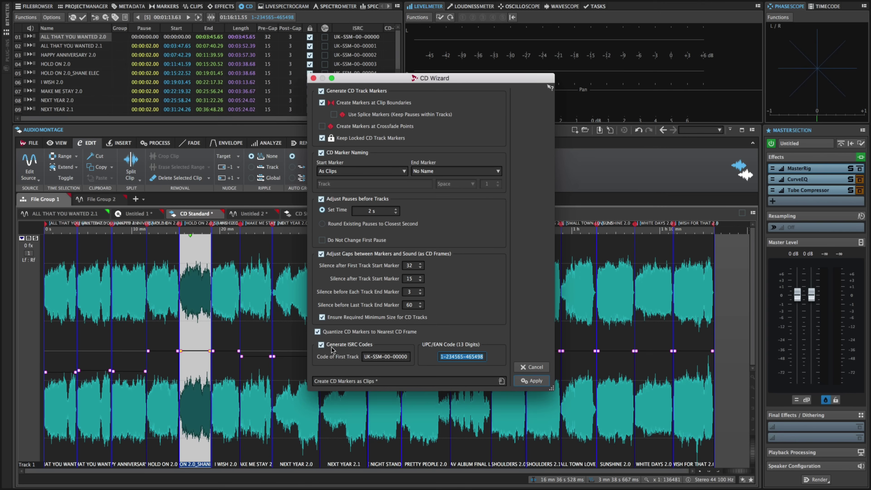
pyautogui.click(322, 345)
pyautogui.click(321, 345)
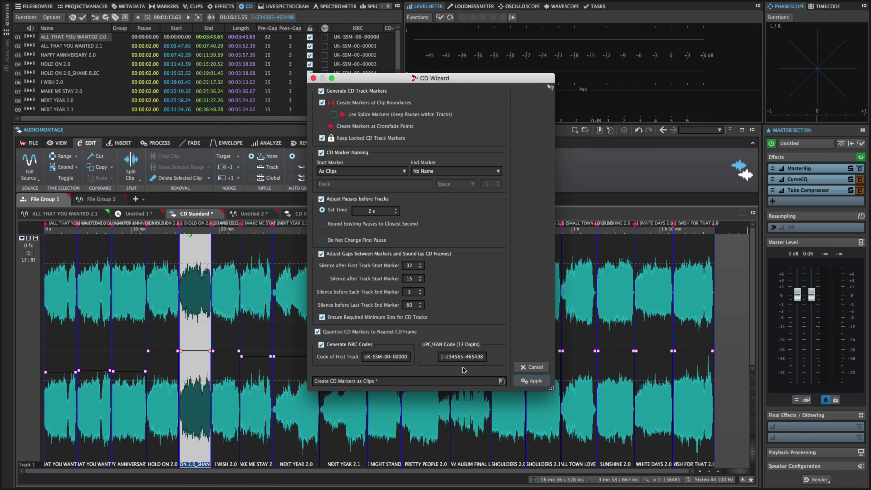
pyautogui.click(540, 381)
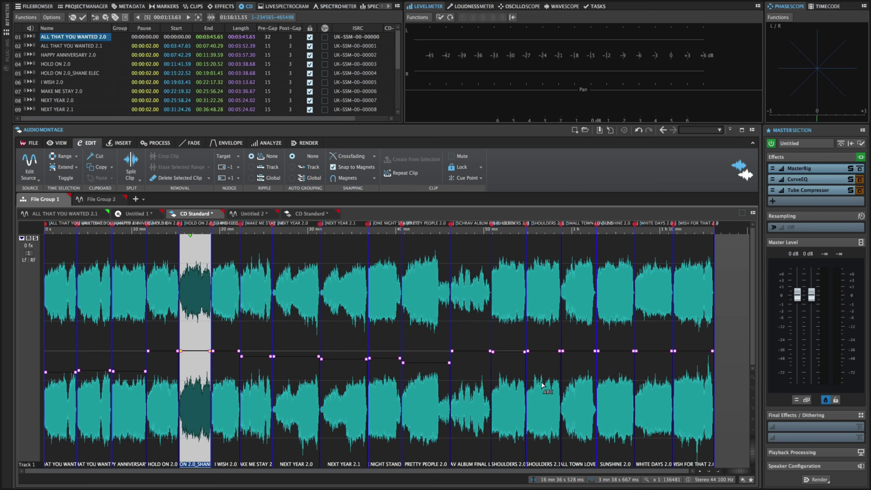
# - Fill the album's CD-Text Title, Performer and Songwriter fields with SCHRAV
pyautogui.click(106, 20)
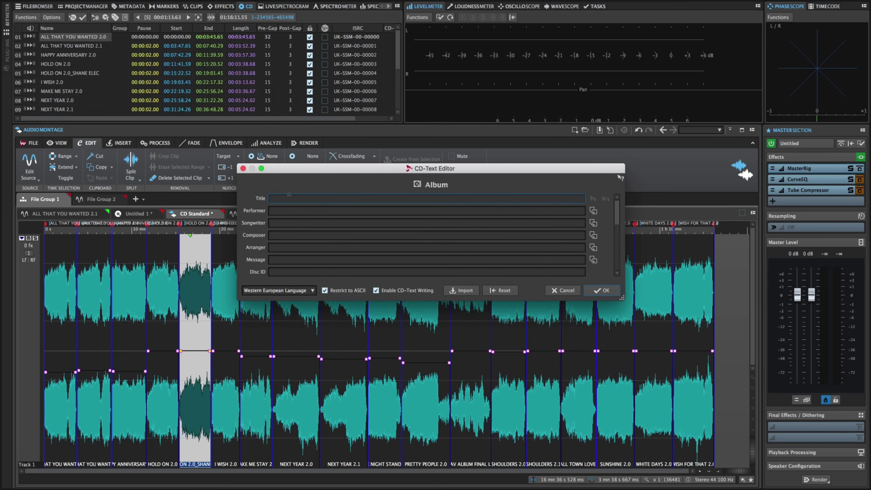
pyautogui.press('Tab')
pyautogui.press('Tab')
pyautogui.write('SCHRAV')
pyautogui.press('Tab')
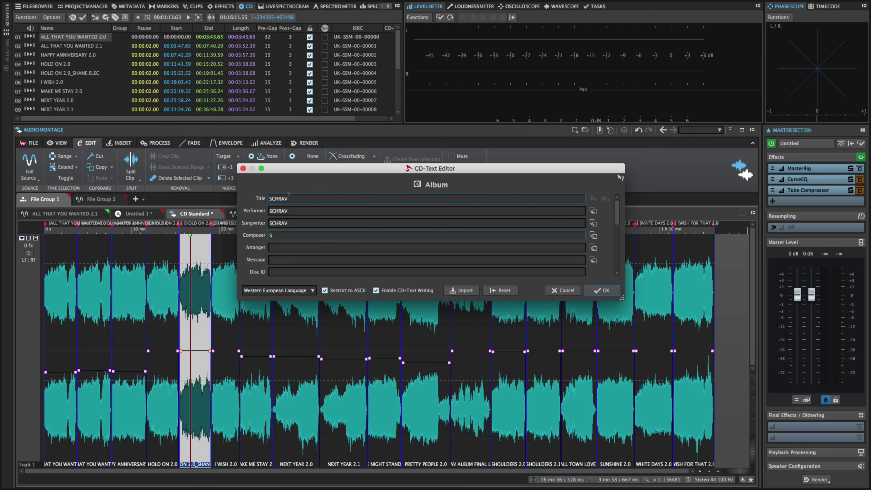
pyautogui.press('Tab')
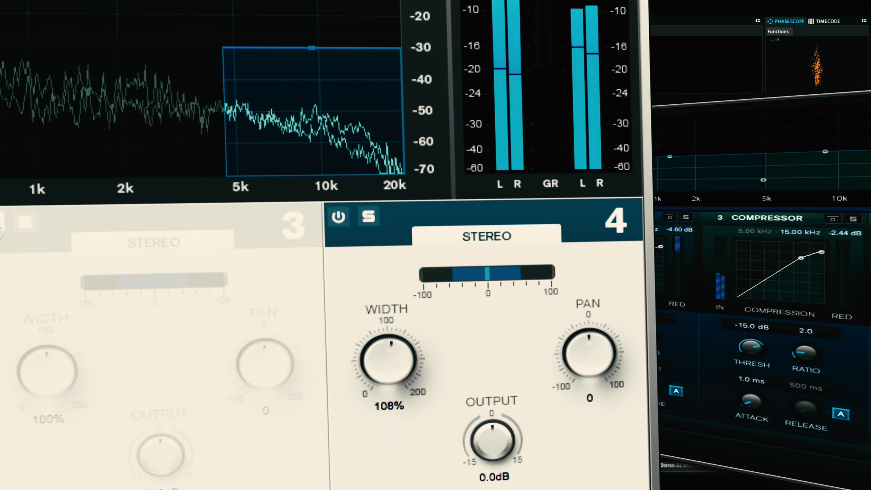
pyautogui.click(292, 290)
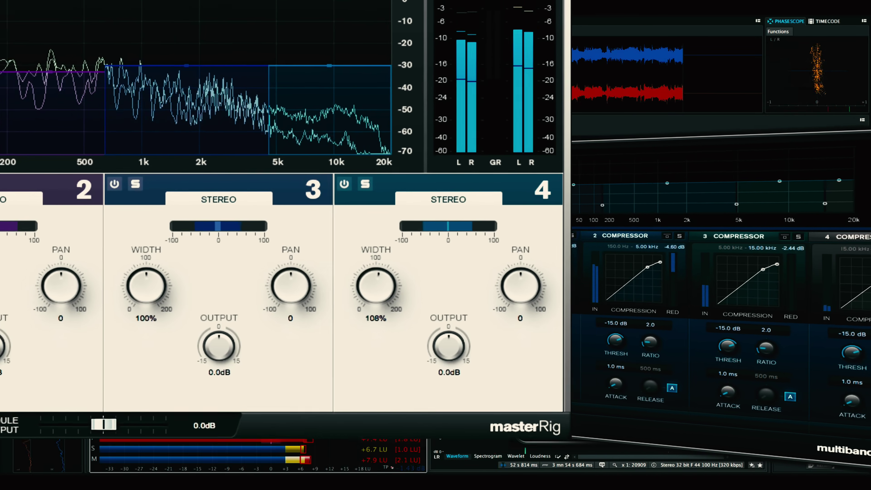